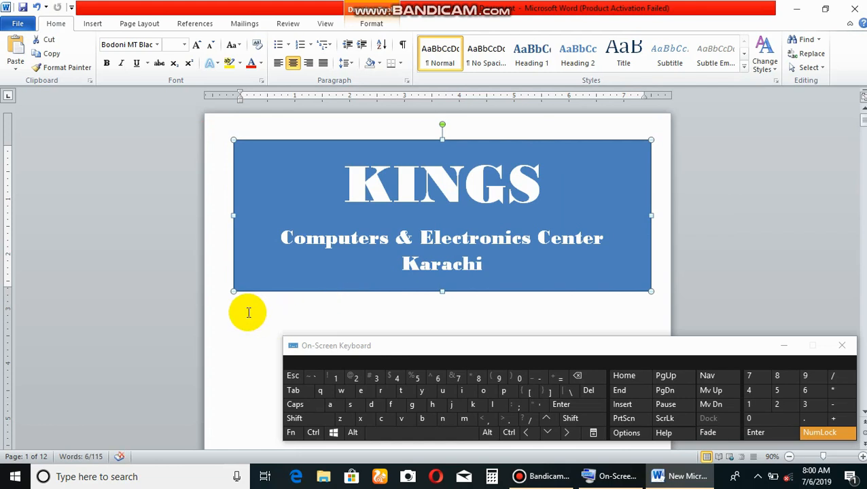
Insert a table of two columns and one row directly below the blue KINGS banner.
click(261, 310)
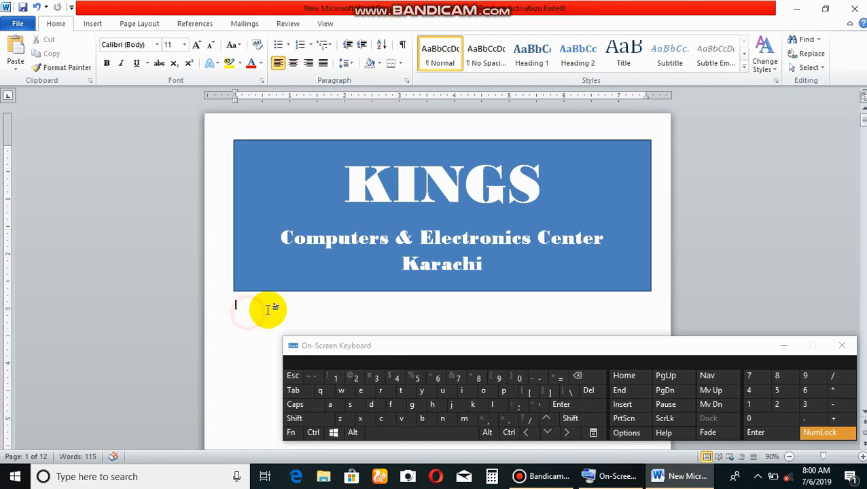
click(91, 26)
click(101, 56)
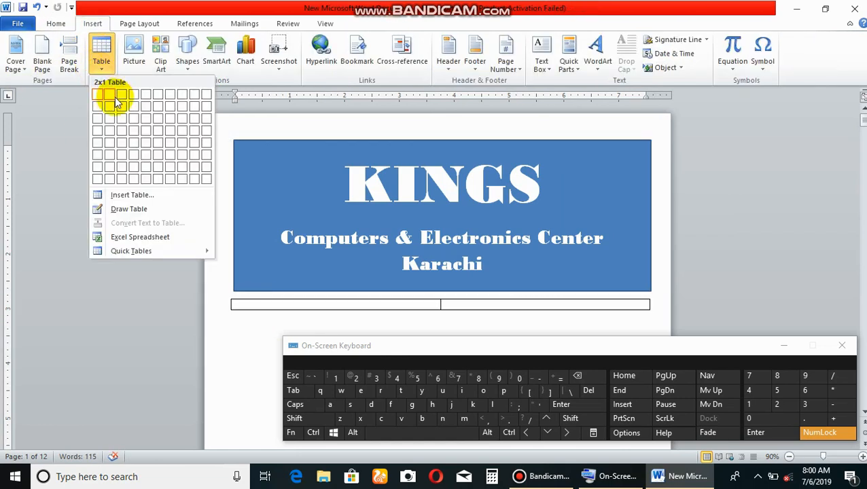
click(111, 97)
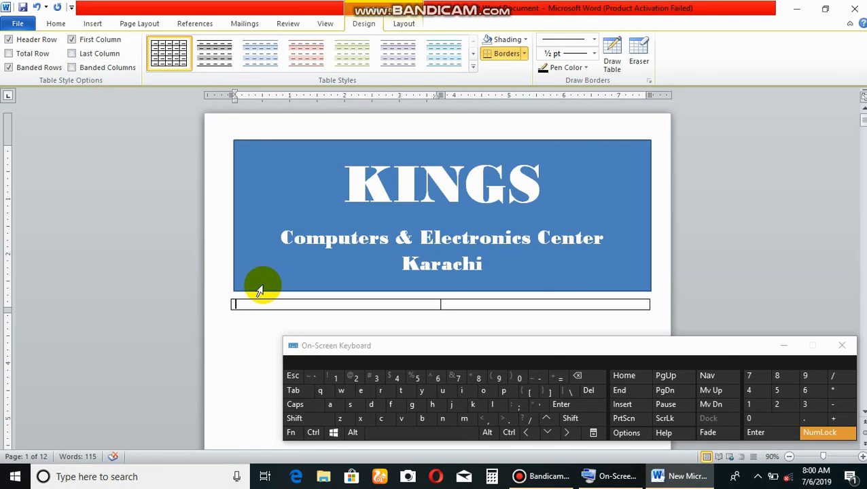
Enter "Date :" followed by a long underscore line in the table's first cell.
click(371, 405)
click(330, 405)
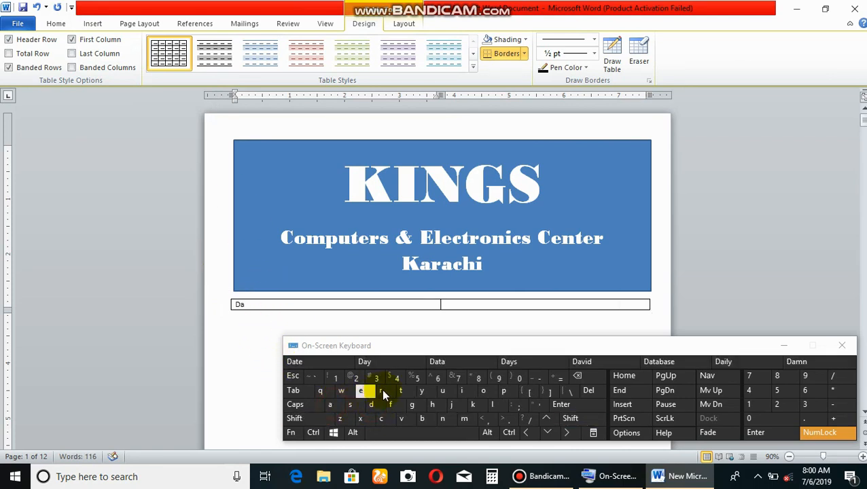
click(402, 391)
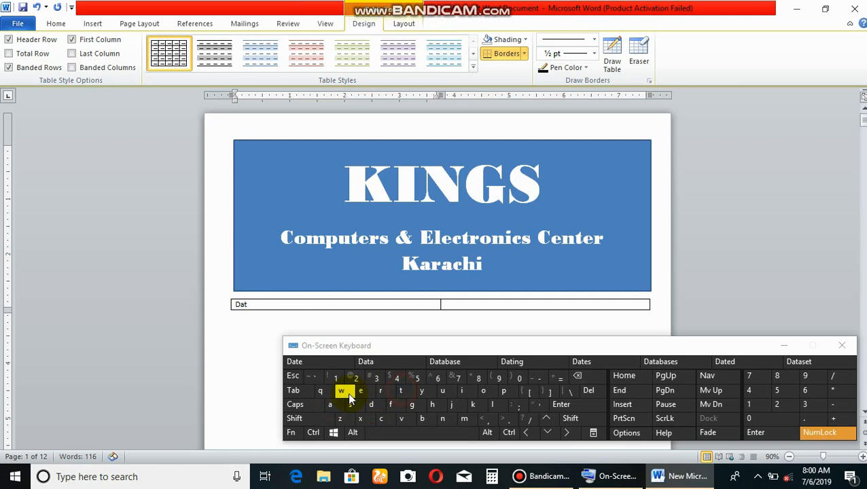
click(377, 434)
key(shift)
click(515, 406)
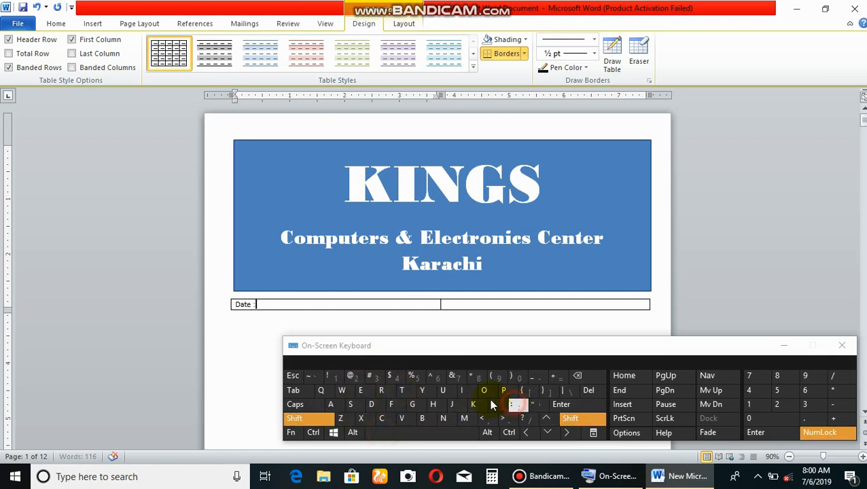
click(405, 433)
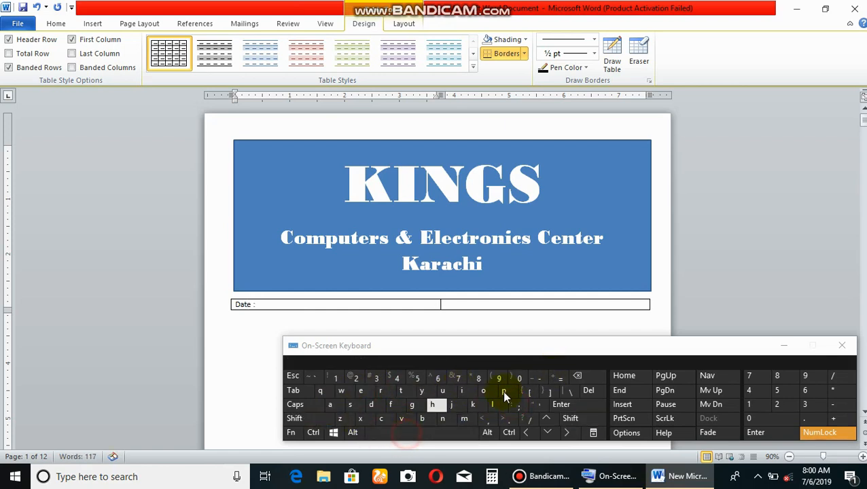
key(shift)
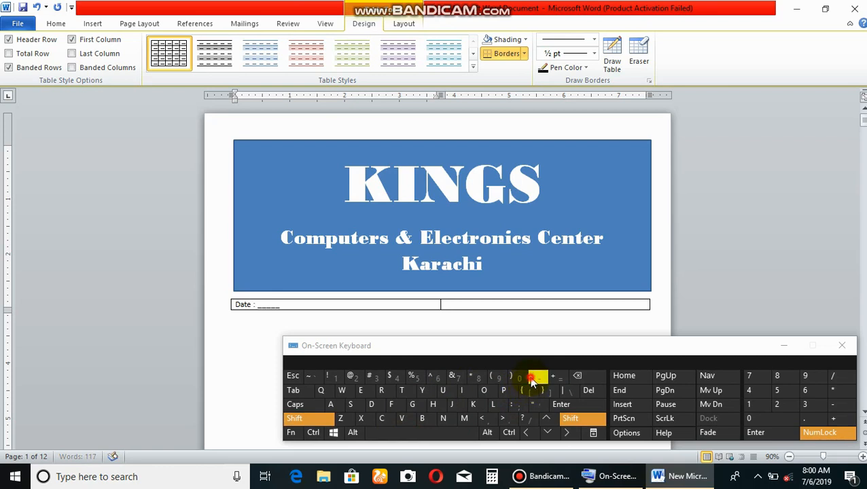
click(537, 378)
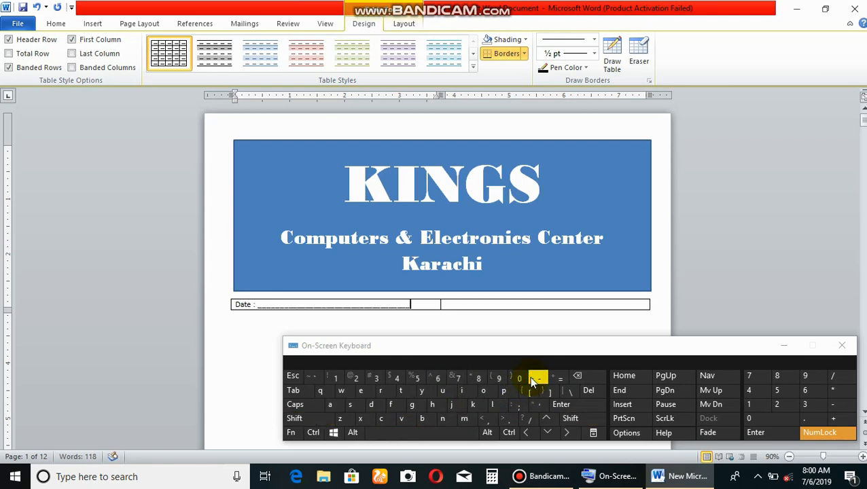
Enter "Ref :" in the table's second cell, followed by an underscore line short enough to stay on one line.
key(Tab)
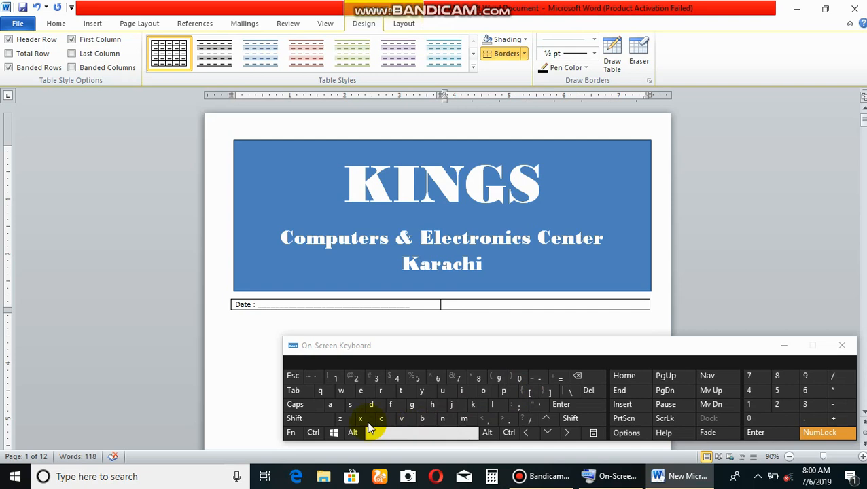
shift+click(381, 392)
click(361, 392)
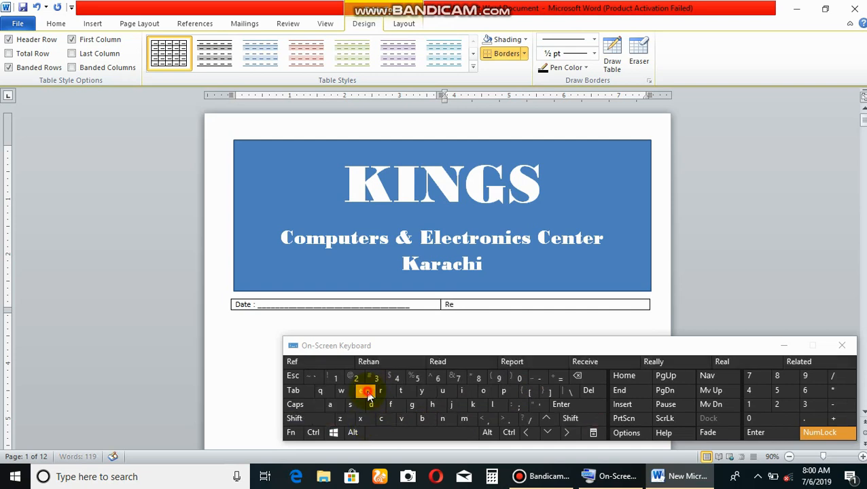
click(394, 406)
click(406, 431)
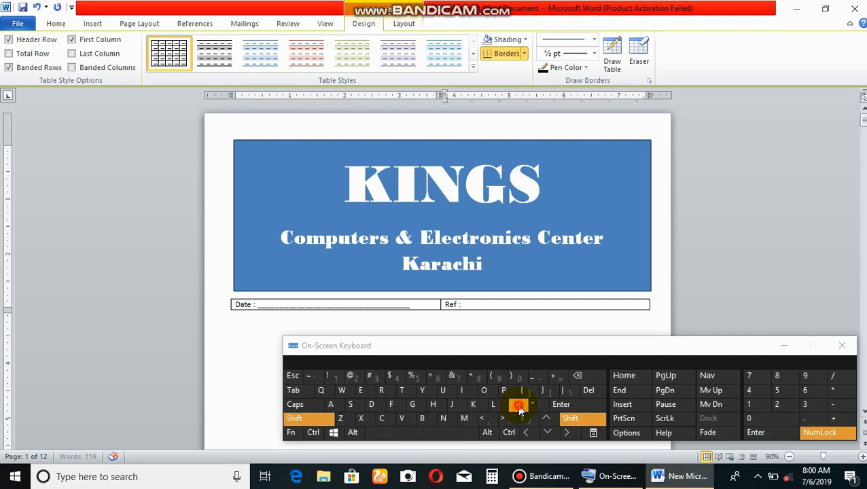
shift+click(520, 406)
click(456, 433)
key(shift)
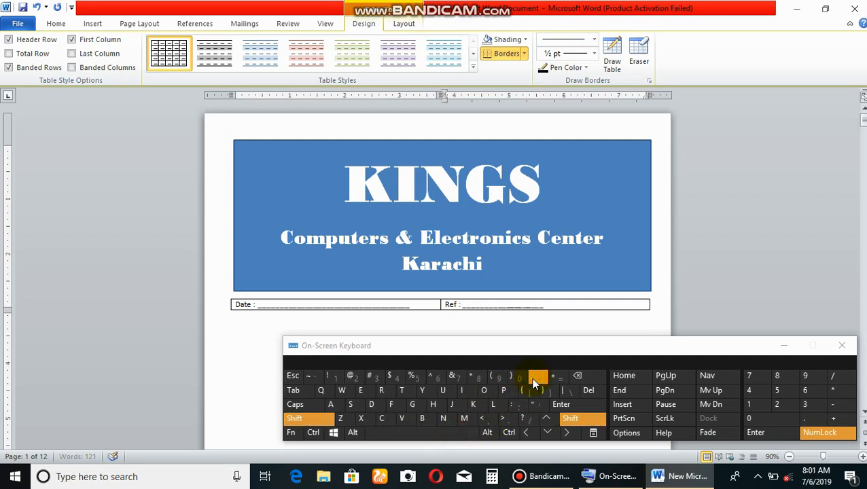
click(534, 382)
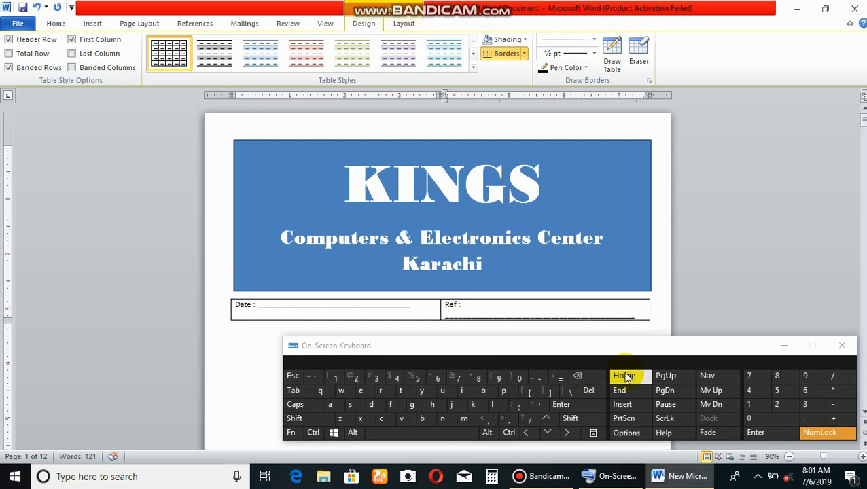
click(590, 377)
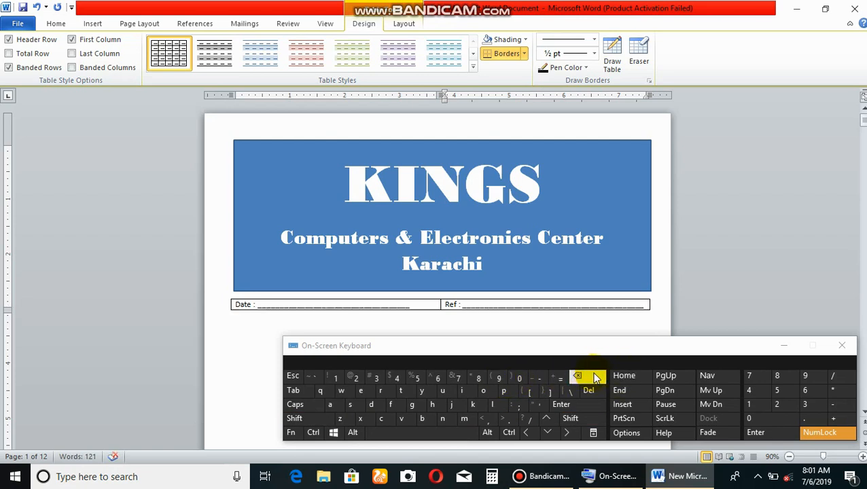
Set the font size of the Date and Ref cells to 12.
click(230, 304)
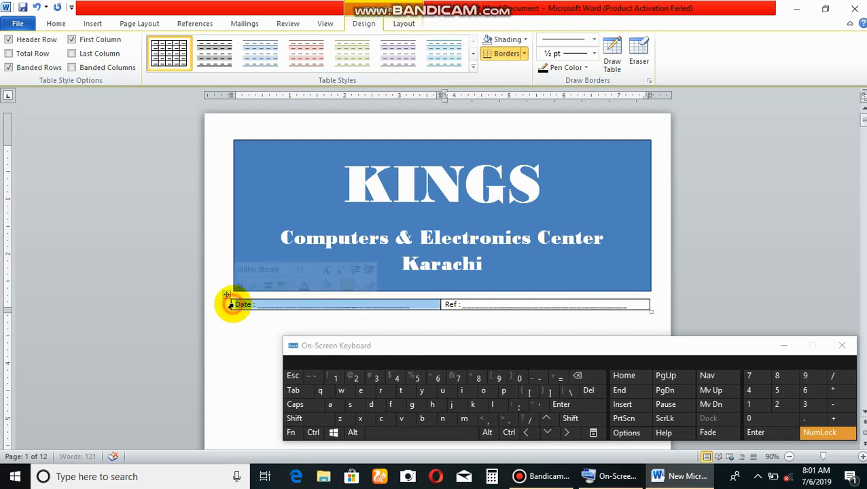
drag(237, 308, 478, 308)
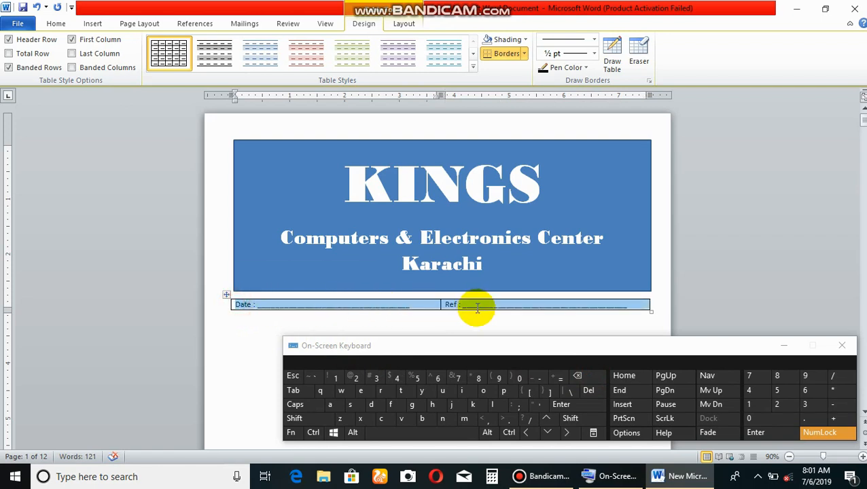
click(51, 24)
click(182, 44)
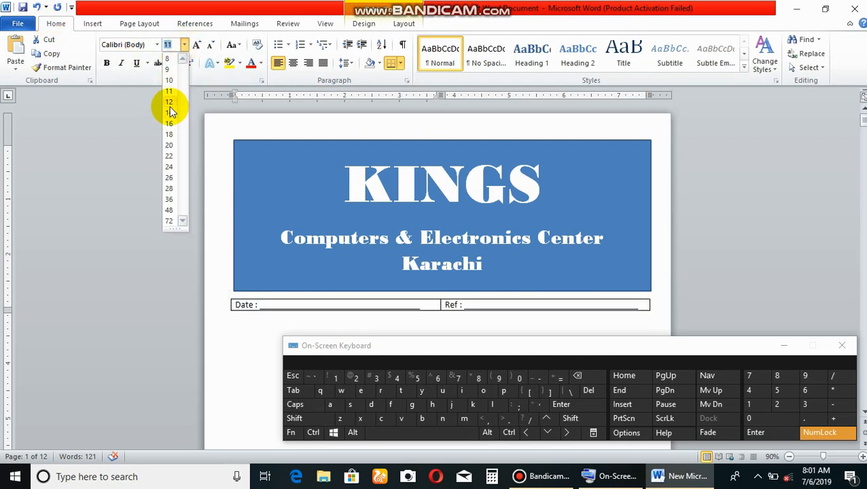
click(169, 102)
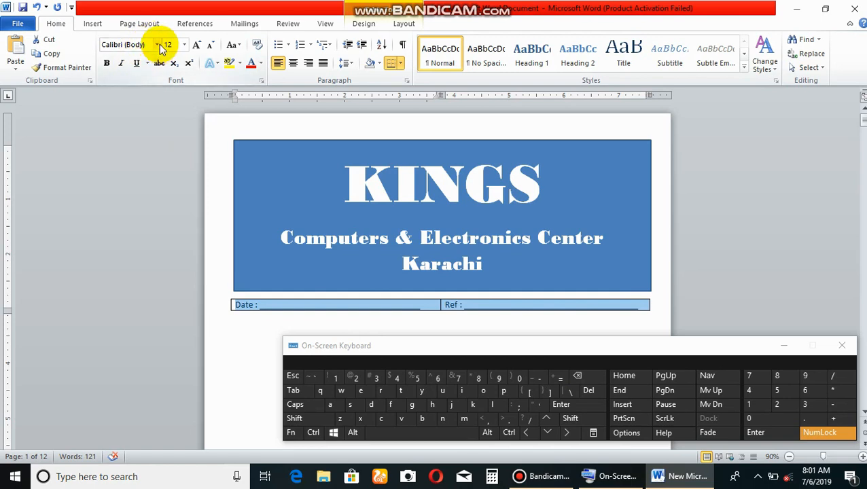
click(235, 320)
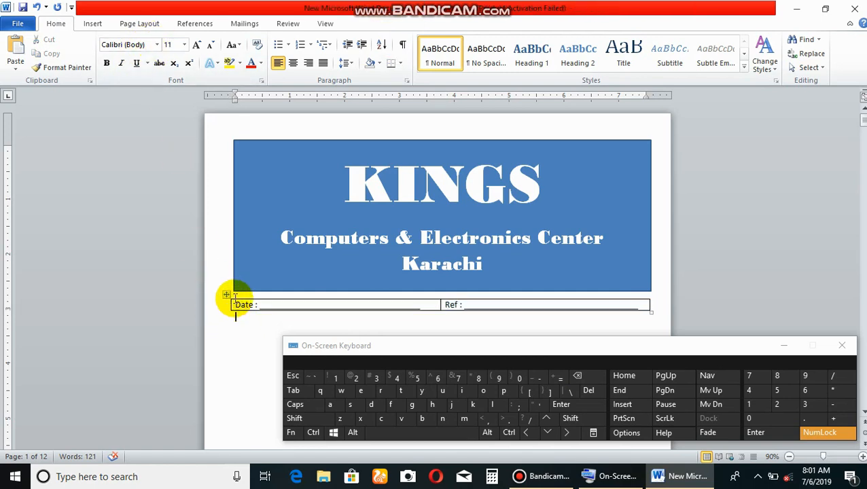
Remove all borders from the Date and Ref table.
click(227, 295)
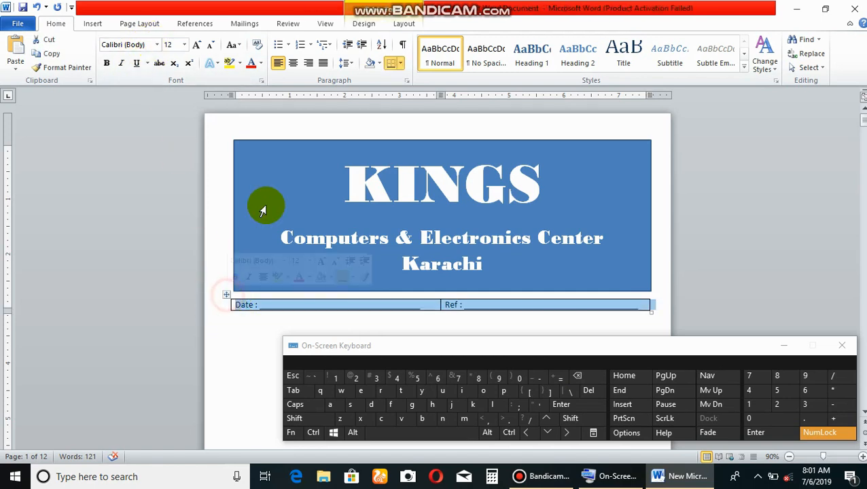
click(400, 63)
click(389, 133)
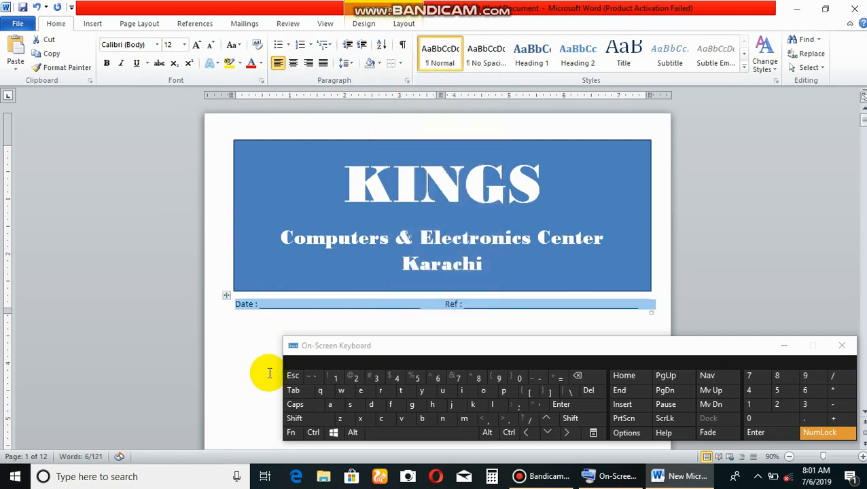
Leave a blank line below the table, start an arrow-bulleted line, and align its bullet with the page's left margin.
click(234, 318)
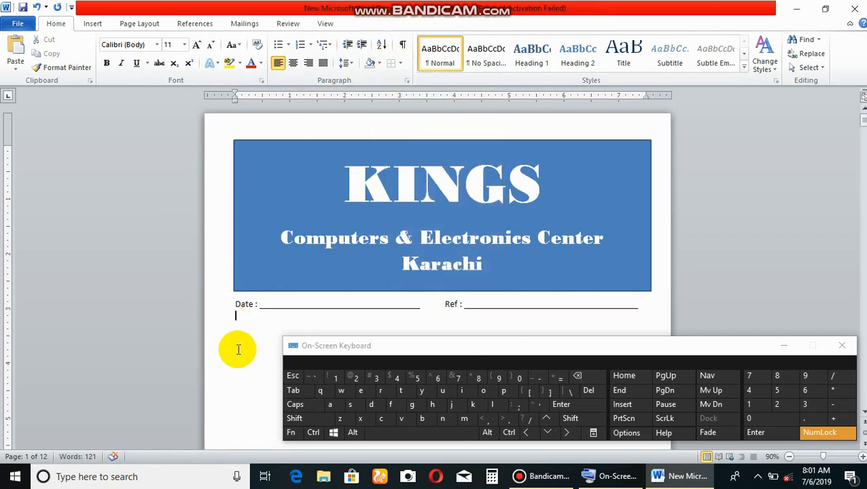
click(587, 405)
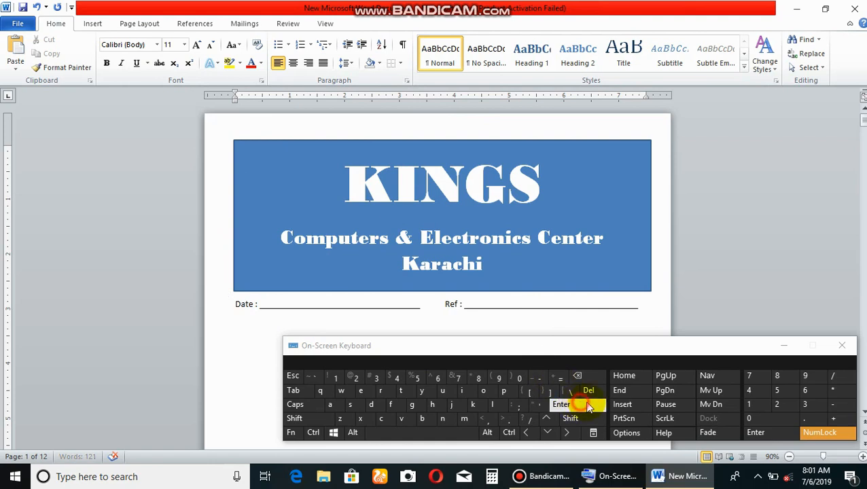
drag(726, 345, 753, 373)
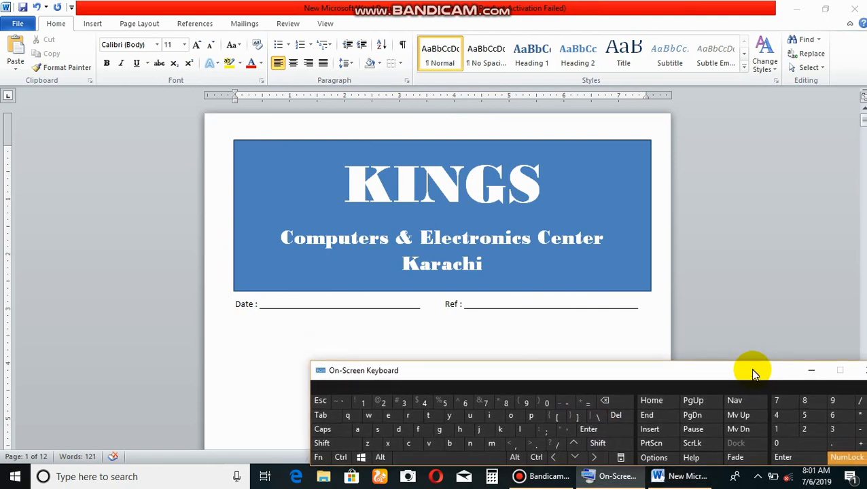
click(275, 338)
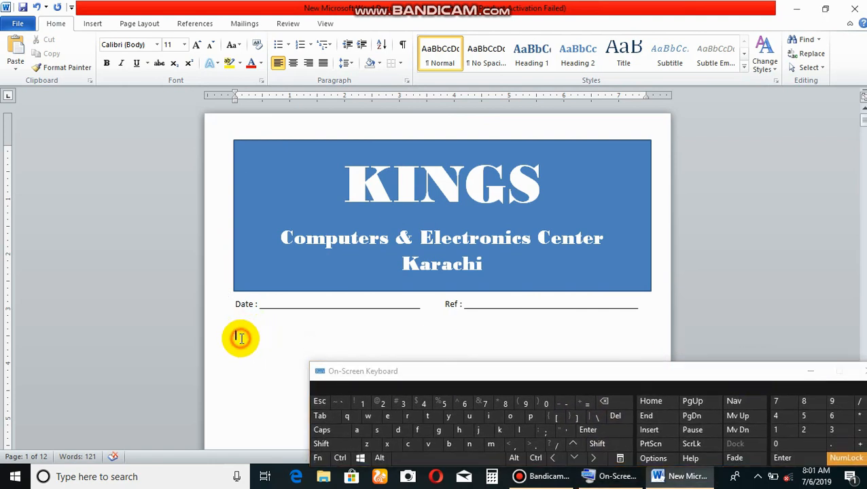
click(288, 44)
click(286, 111)
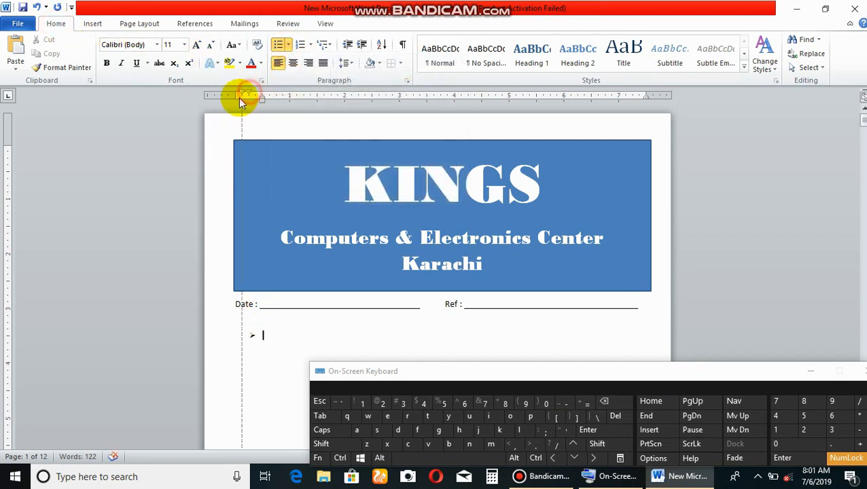
drag(236, 97, 236, 97)
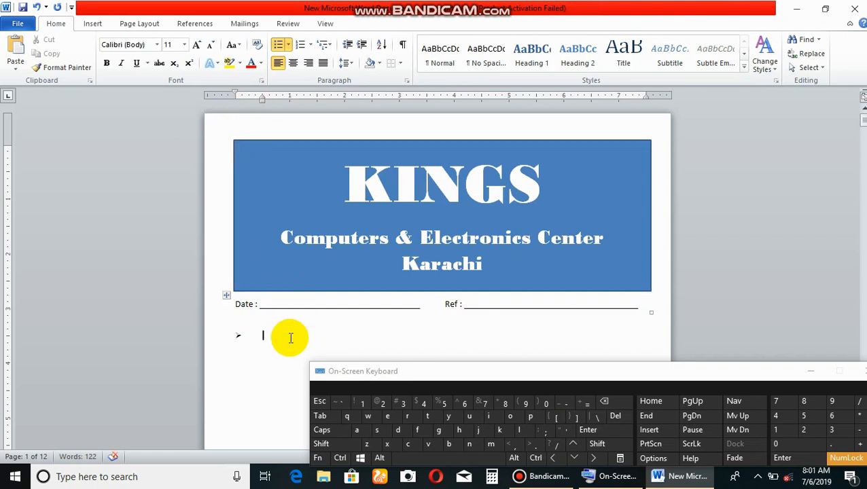
Enter the text "Quotation For" on the arrow-bulleted line.
click(321, 444)
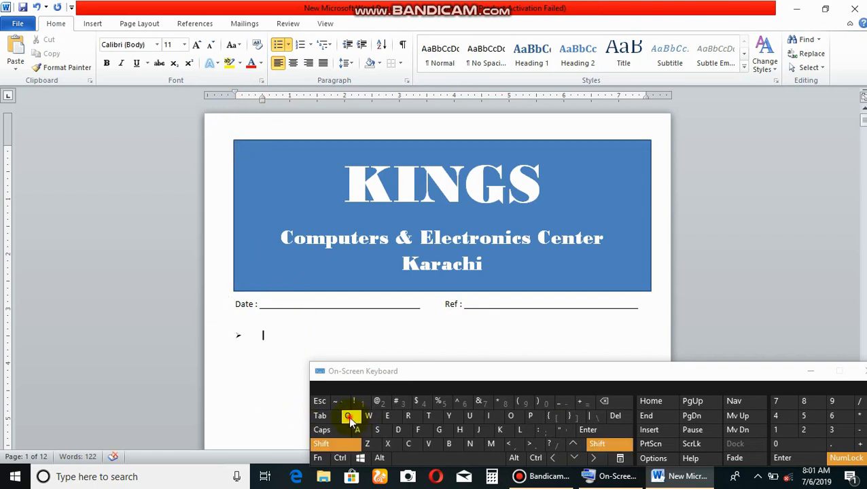
click(347, 416)
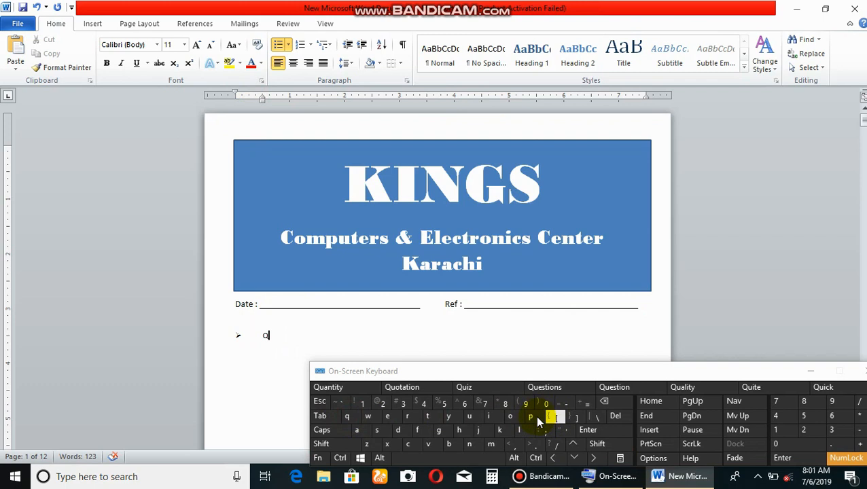
click(476, 418)
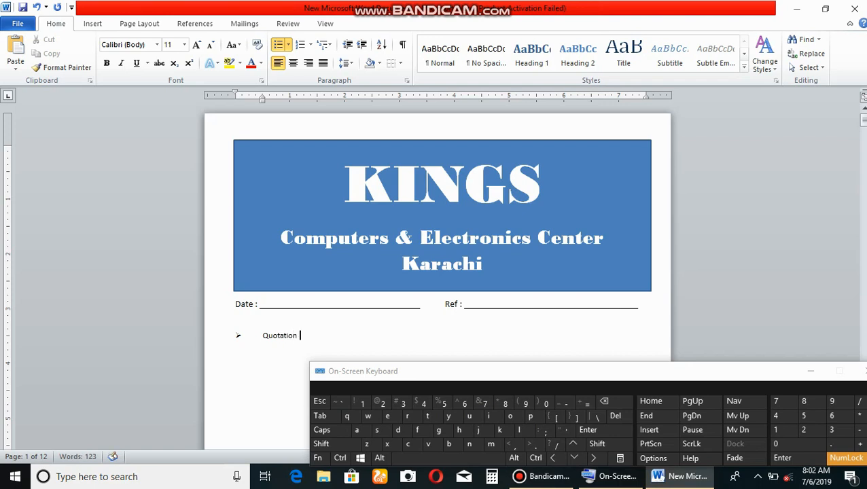
click(322, 444)
click(417, 430)
Format the "Quotation For" text in Arial Rounded MT Bold at size 26.
drag(314, 336, 262, 335)
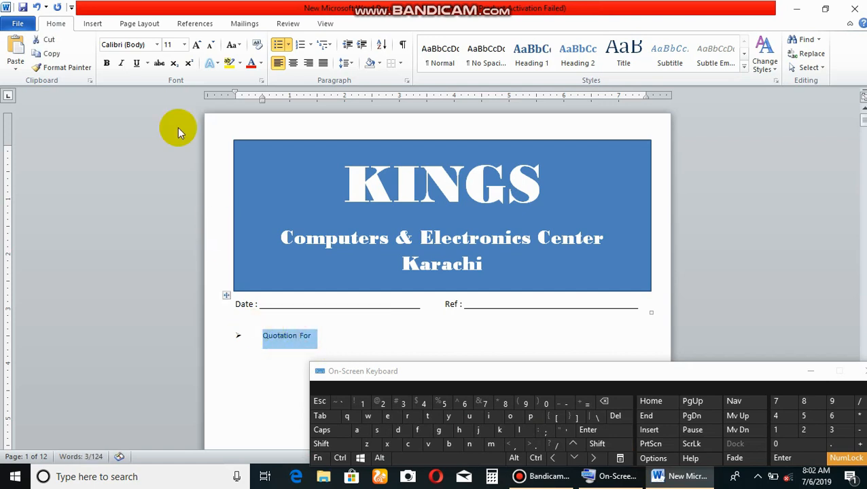
click(184, 44)
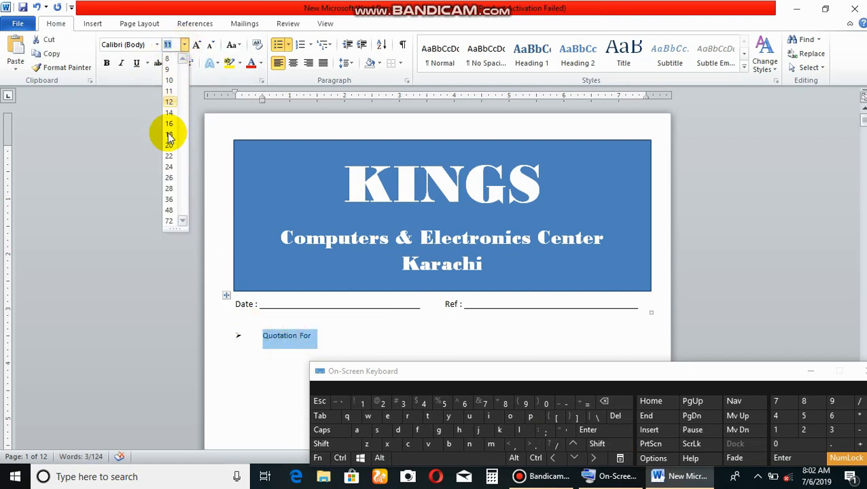
click(167, 179)
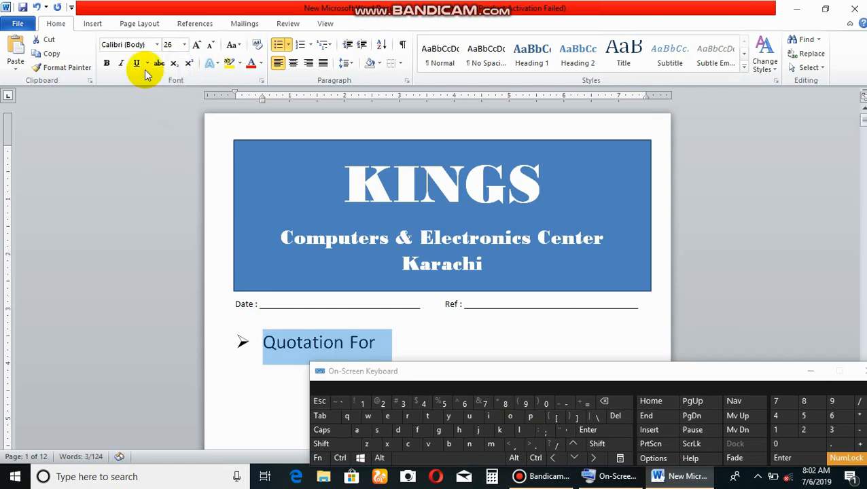
click(157, 44)
click(146, 132)
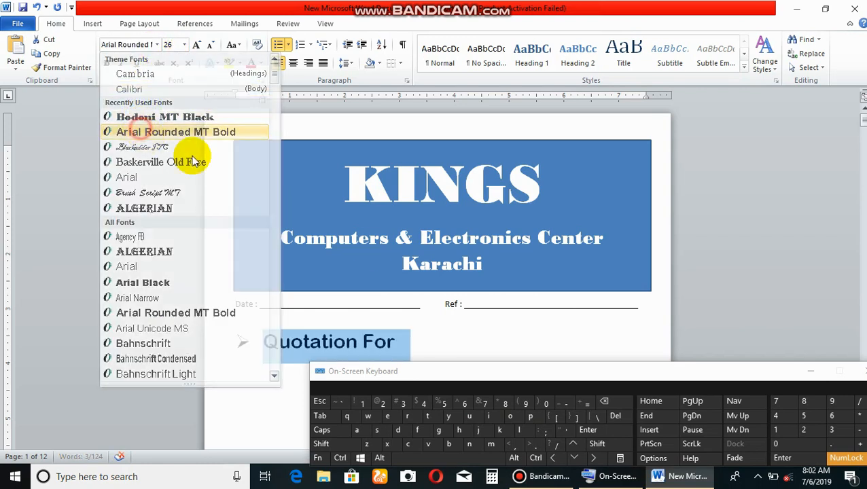
Make the "Quotation For" heading bold.
click(106, 63)
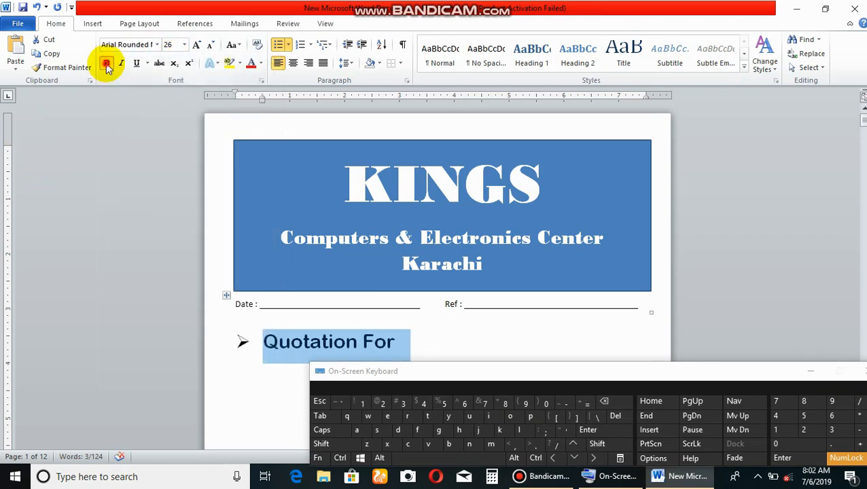
click(812, 371)
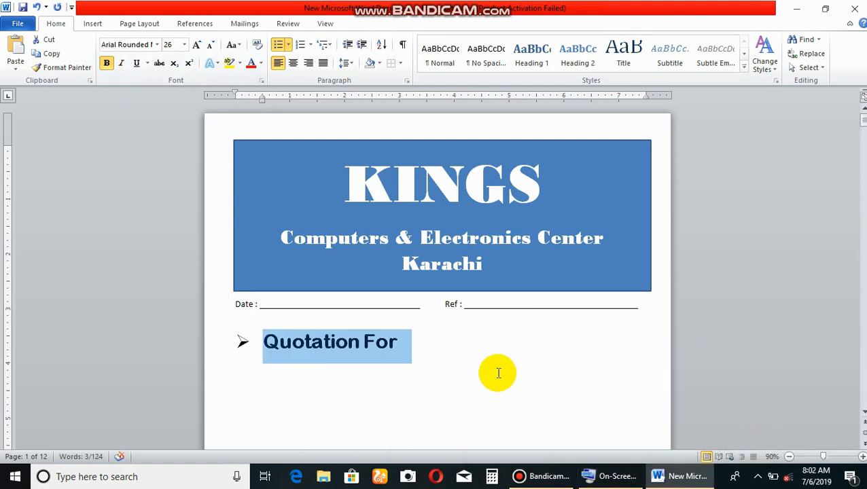
Insert a table with four columns and two rows below the "Quotation For" heading and narrow its first column.
click(496, 371)
scroll(381, 372, down, 1)
scroll(381, 371, down, 1)
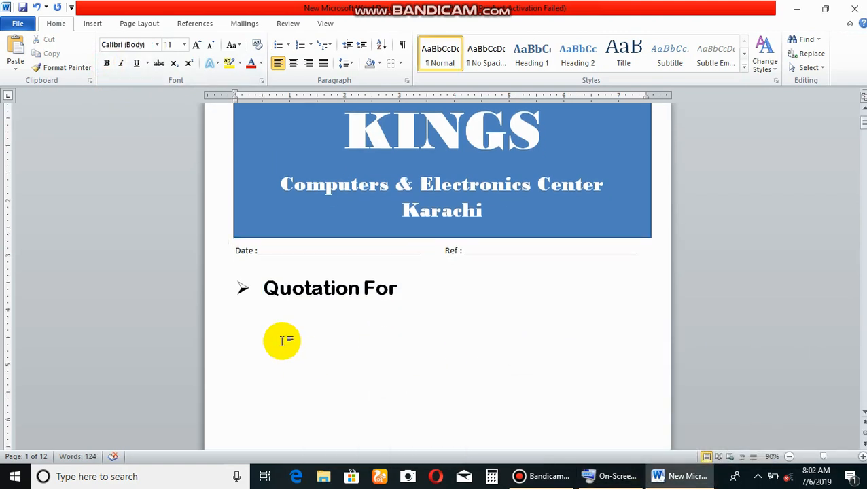
click(95, 24)
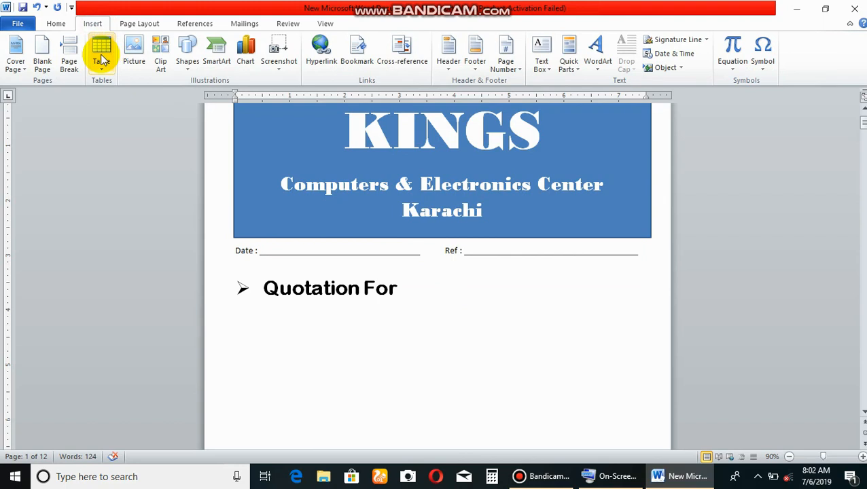
click(101, 52)
click(136, 117)
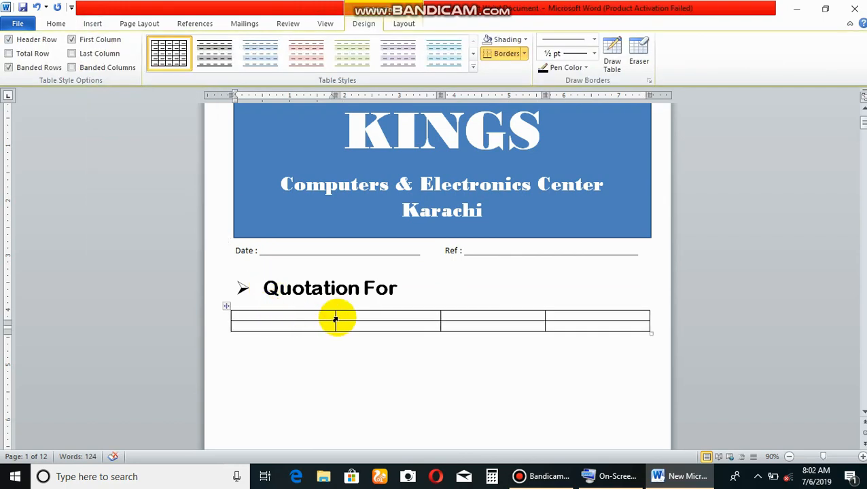
drag(335, 316, 306, 317)
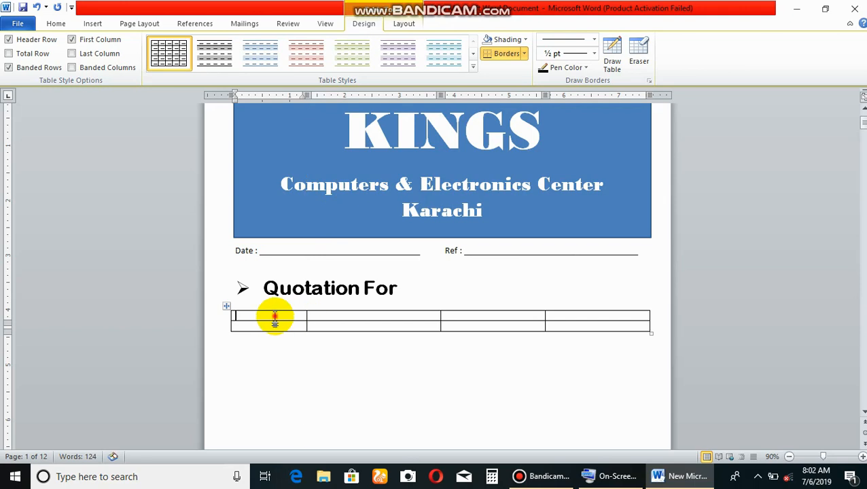
Fill the table's first row with the column headings Quantity, Items, Rate and Total Amount.
text(Quantity)
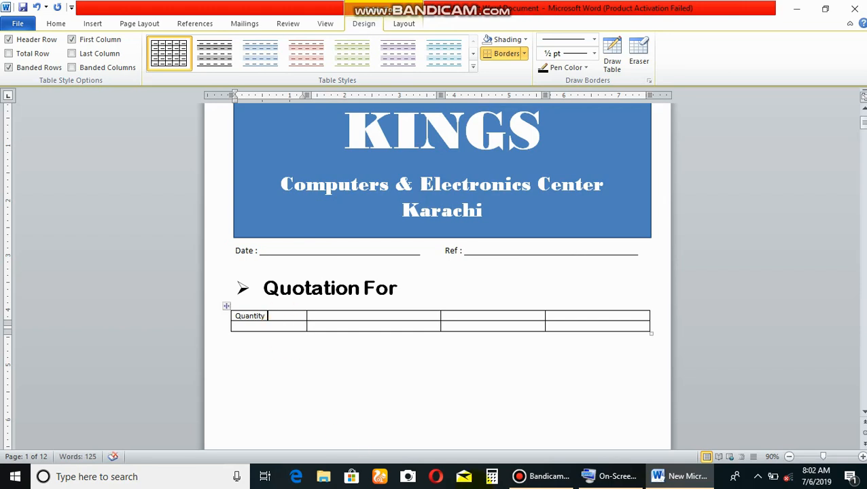
click(615, 476)
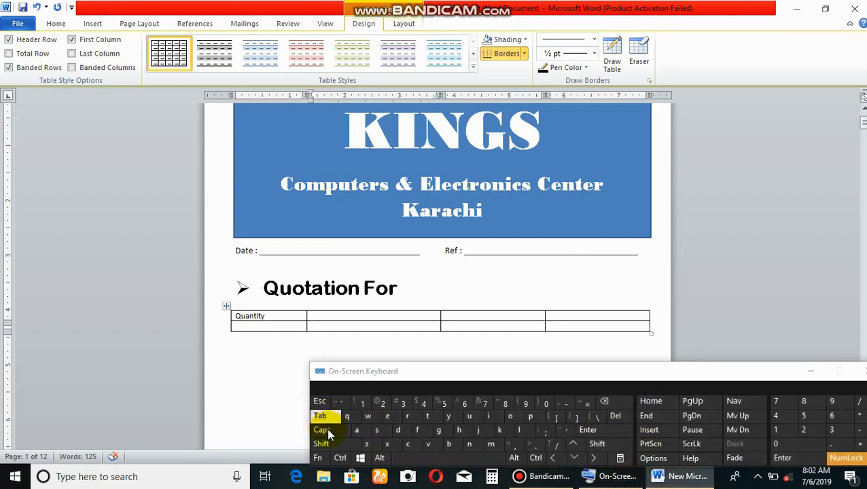
click(321, 417)
shift+click(493, 418)
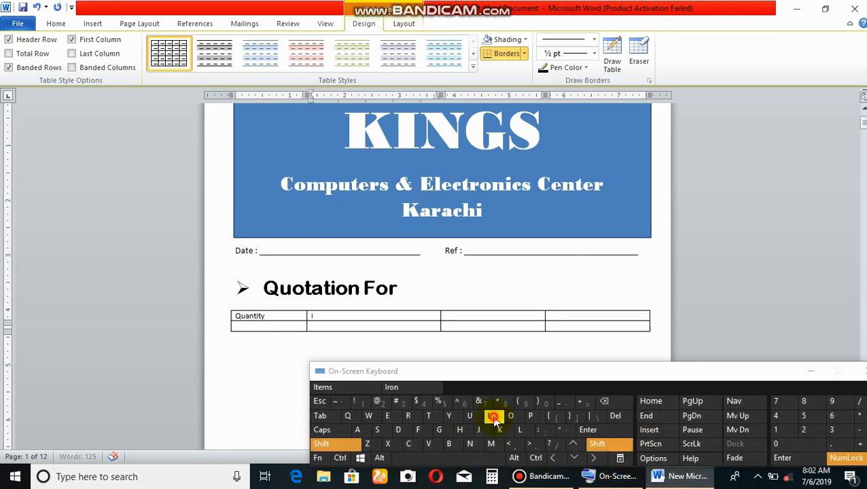
click(428, 416)
click(388, 416)
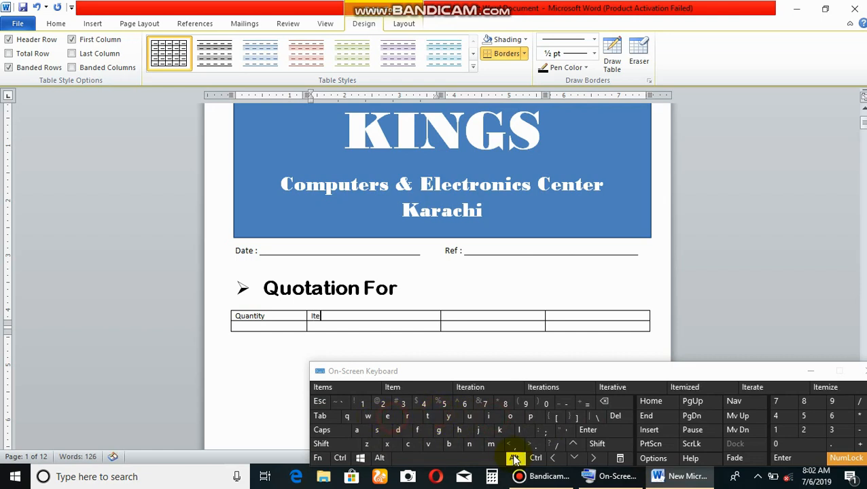
click(488, 444)
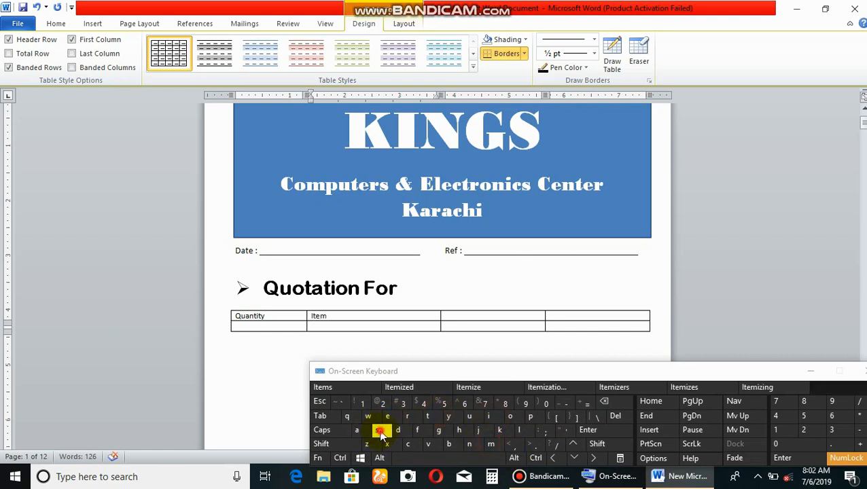
click(381, 432)
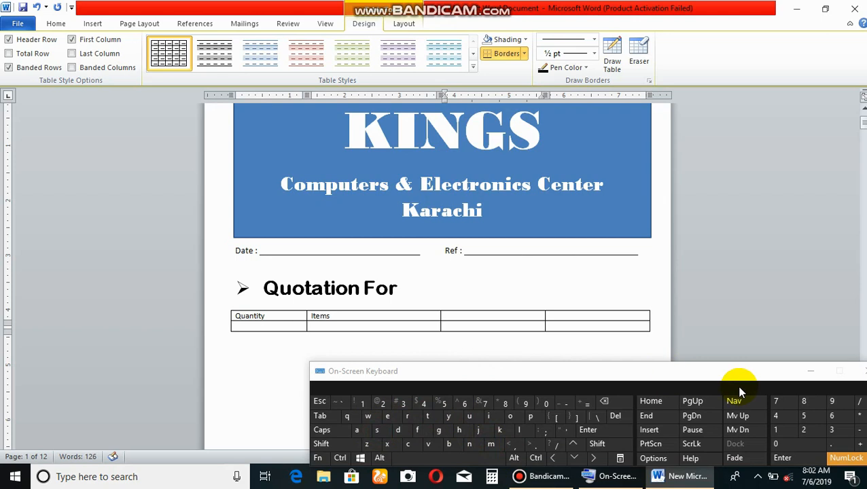
key(Tab)
click(811, 371)
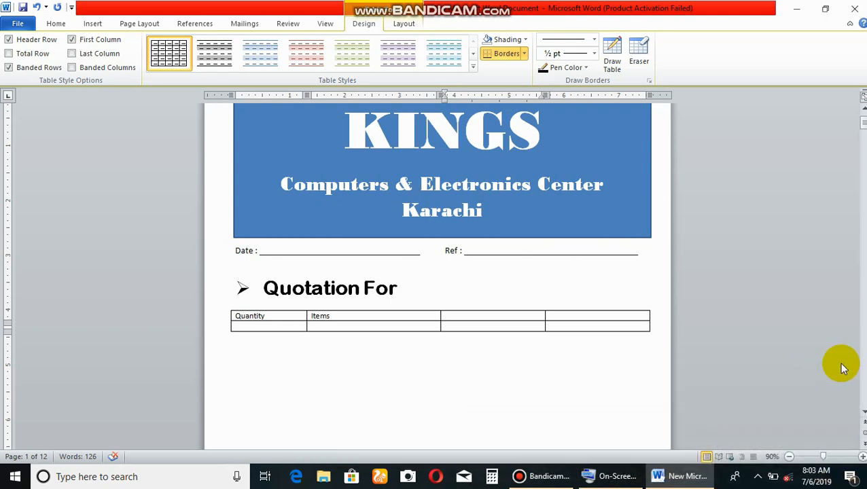
text(Rate)
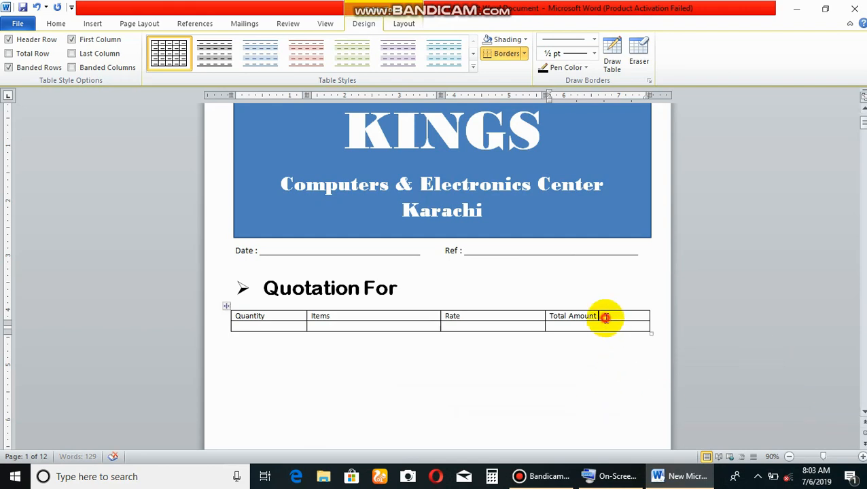
Format the column headings in the table's first row as bold at size 16.
drag(605, 317, 245, 319)
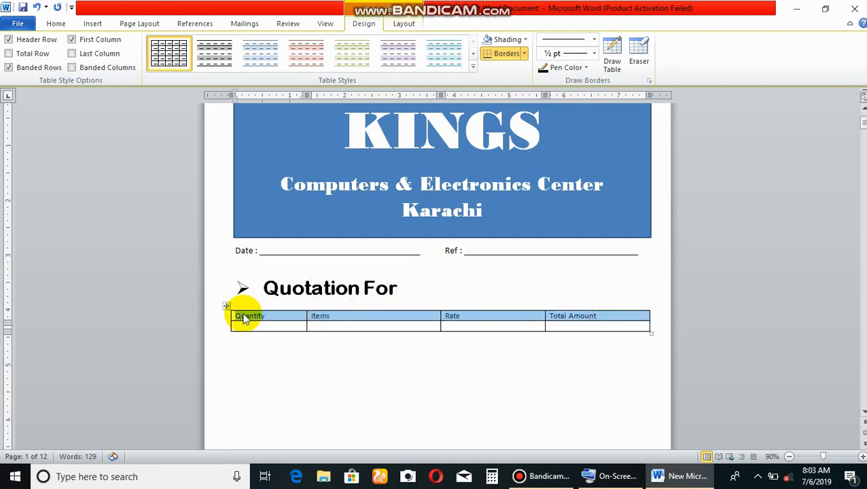
click(54, 24)
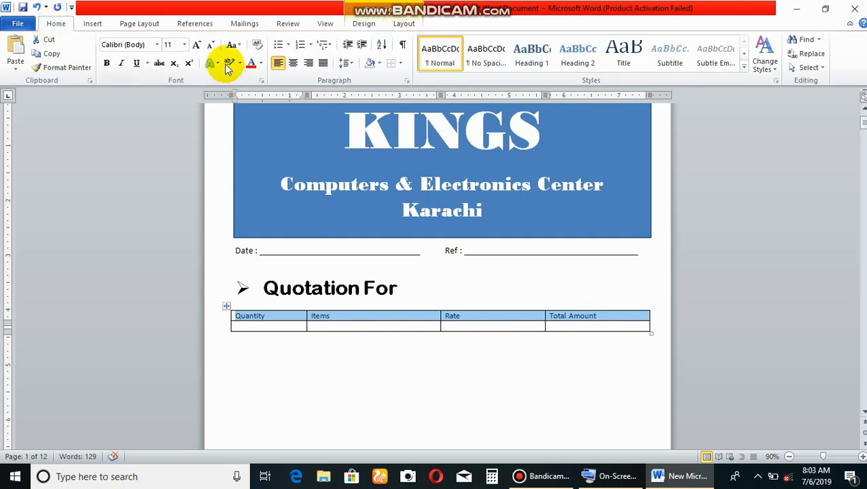
click(184, 44)
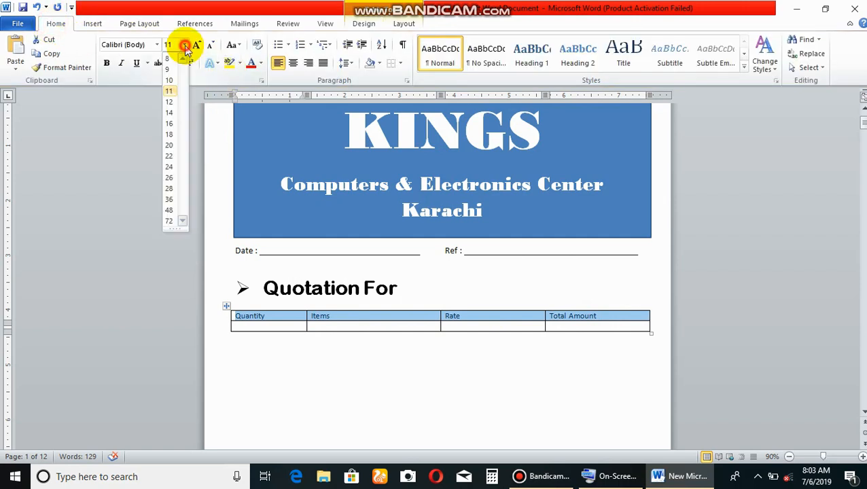
click(169, 114)
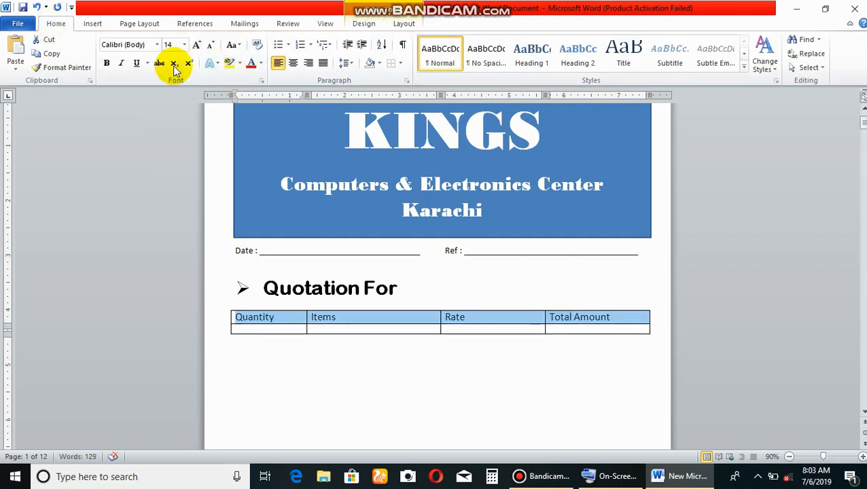
click(183, 45)
click(168, 119)
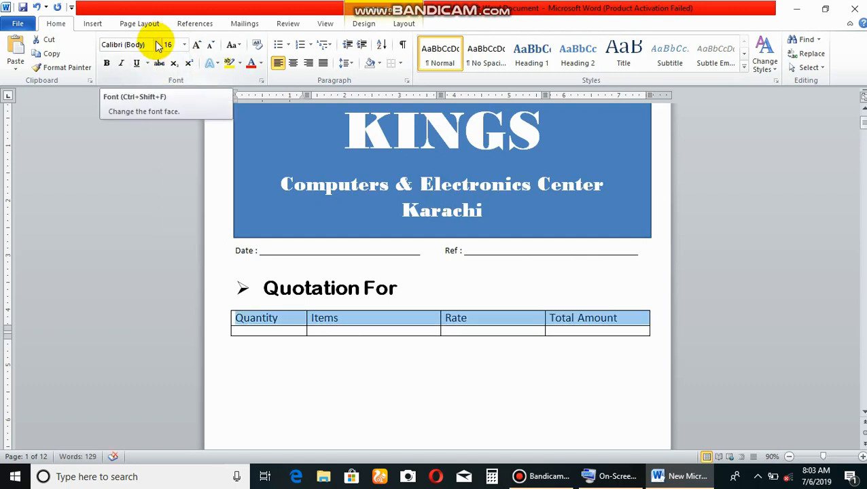
click(106, 63)
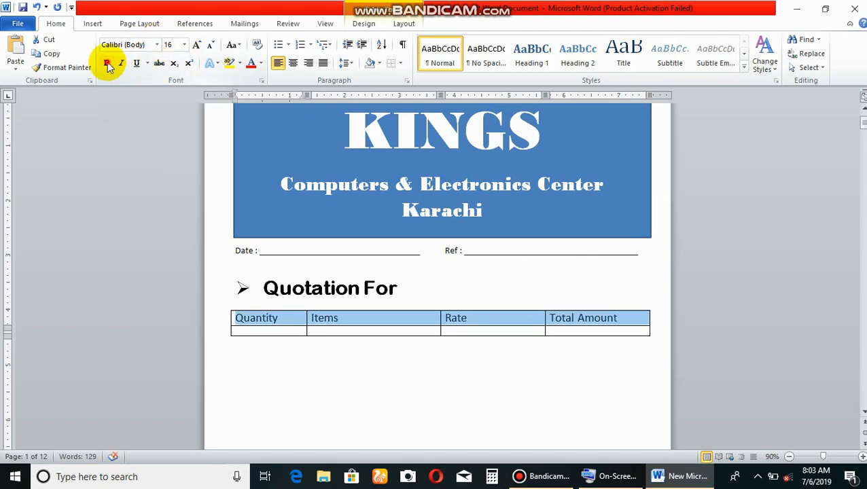
Set the line spacing of both table rows to 2.0.
click(271, 332)
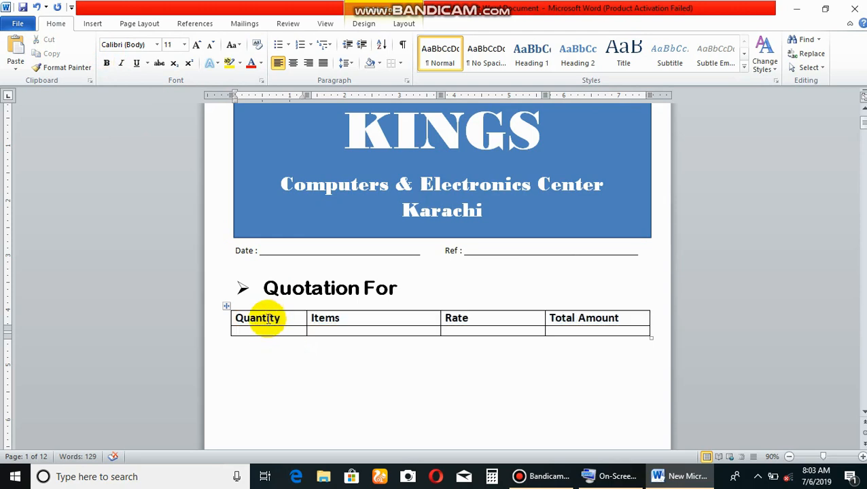
drag(265, 315, 610, 329)
click(281, 104)
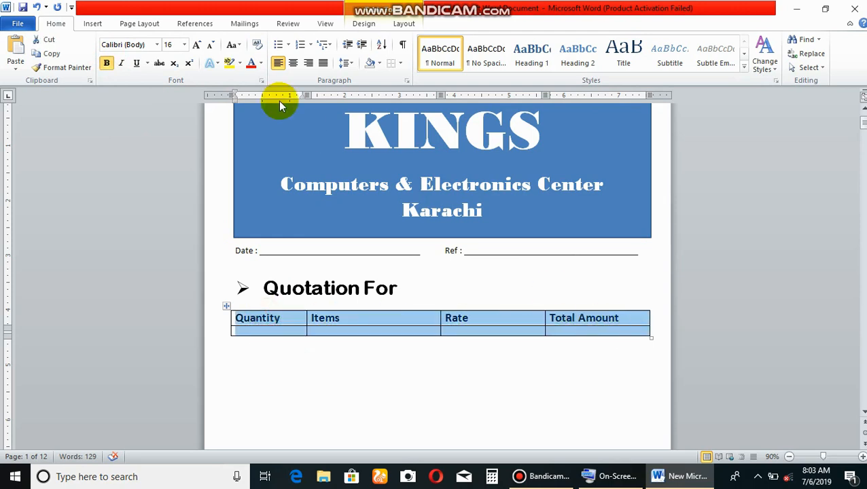
click(348, 63)
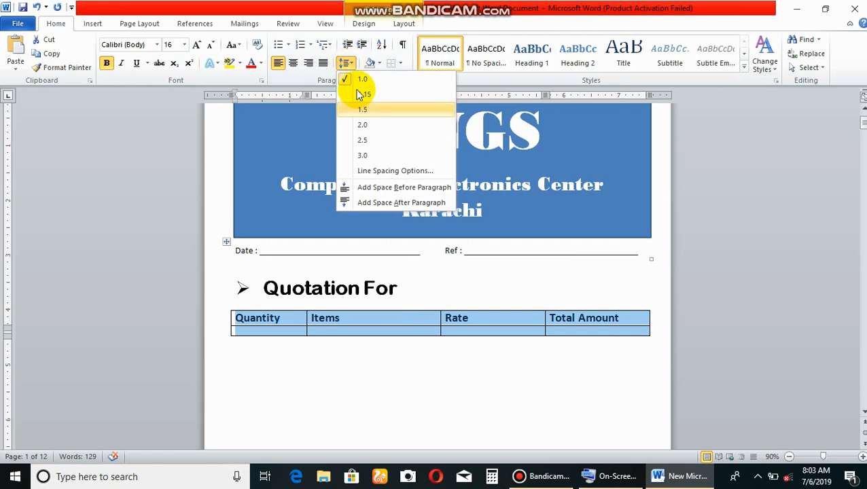
click(359, 125)
Append blank rows to the end of the table so it extends down most of the first page.
click(276, 354)
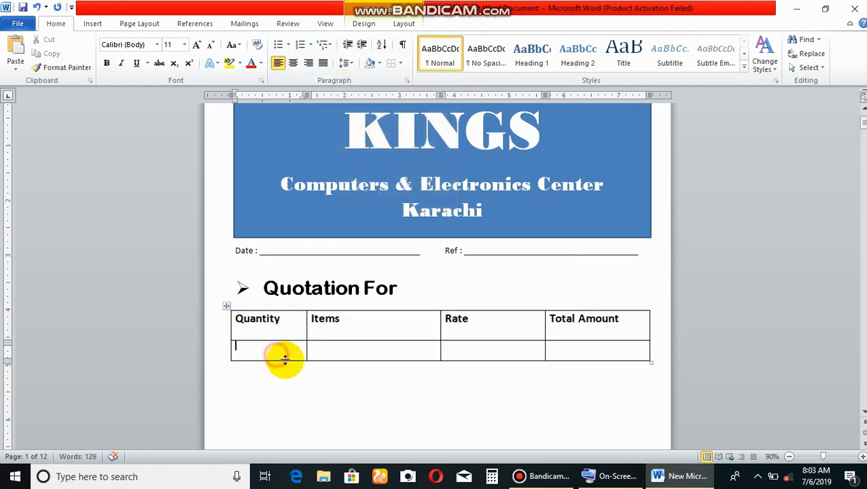
click(614, 476)
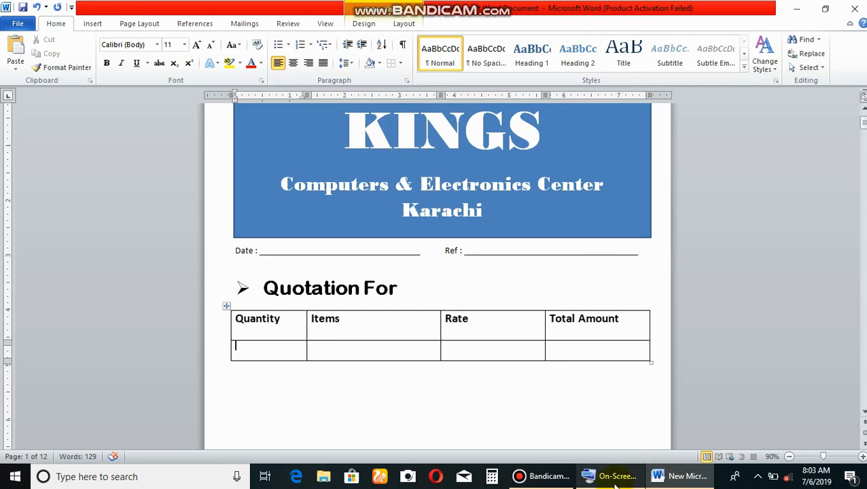
click(323, 418)
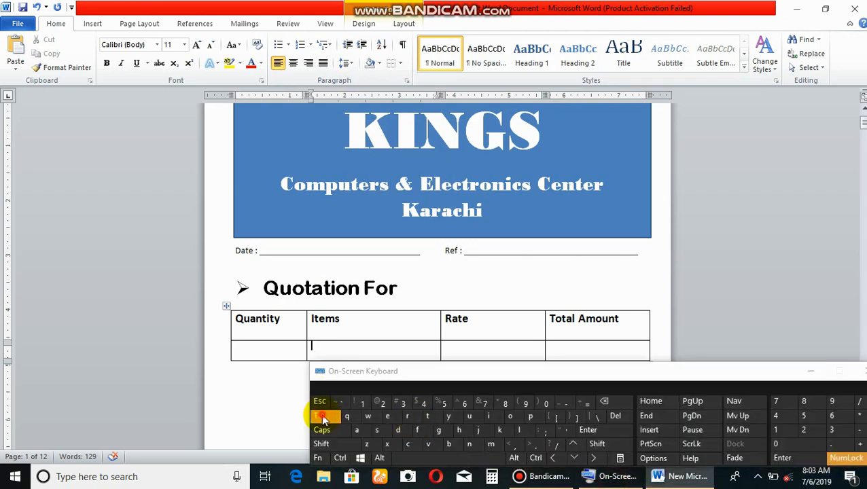
click(322, 417)
click(323, 417)
click(322, 417)
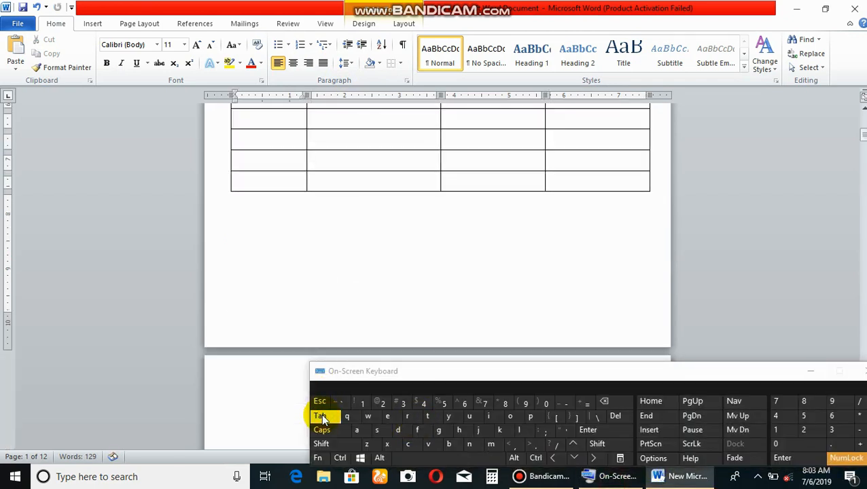
click(322, 418)
click(322, 417)
click(322, 418)
click(322, 417)
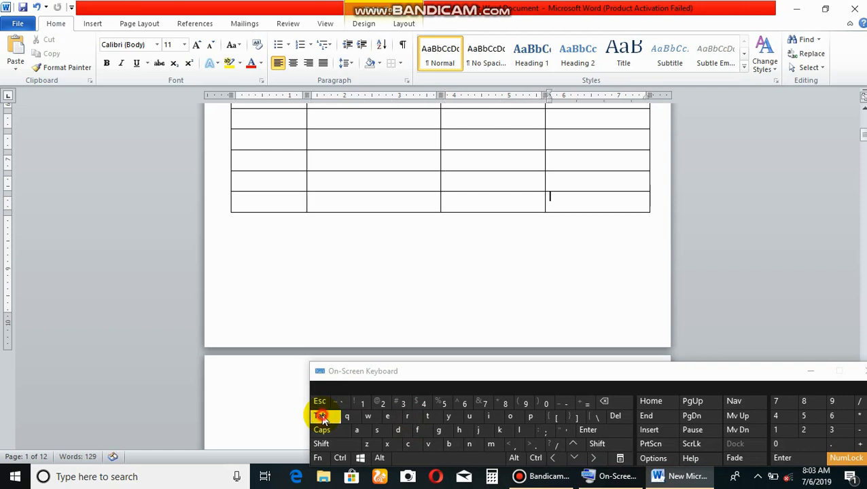
click(322, 417)
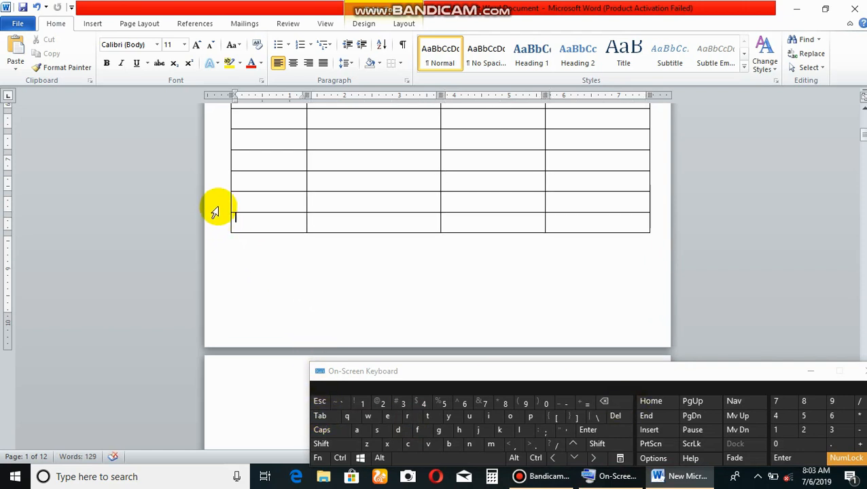
Delete the last two blank rows of the table.
drag(217, 208, 217, 222)
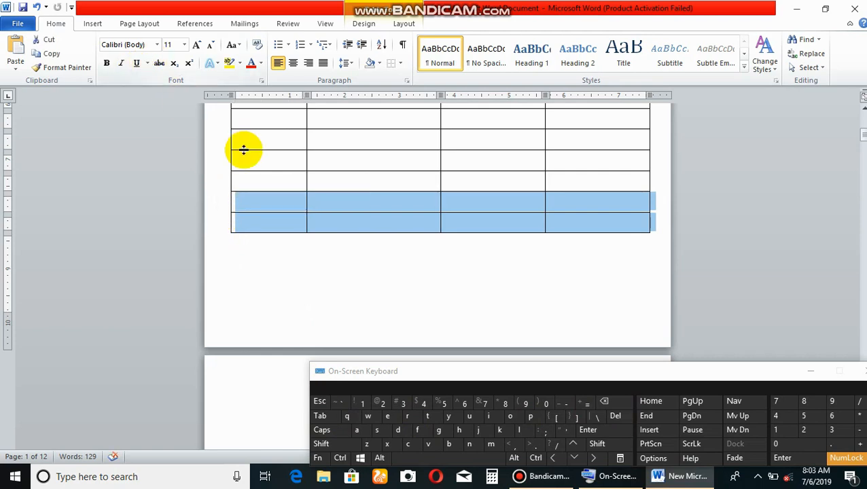
right_click(217, 212)
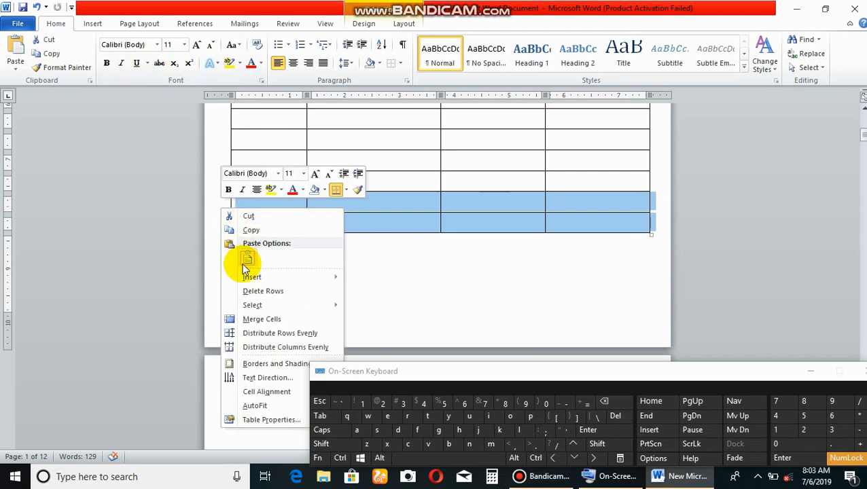
click(263, 291)
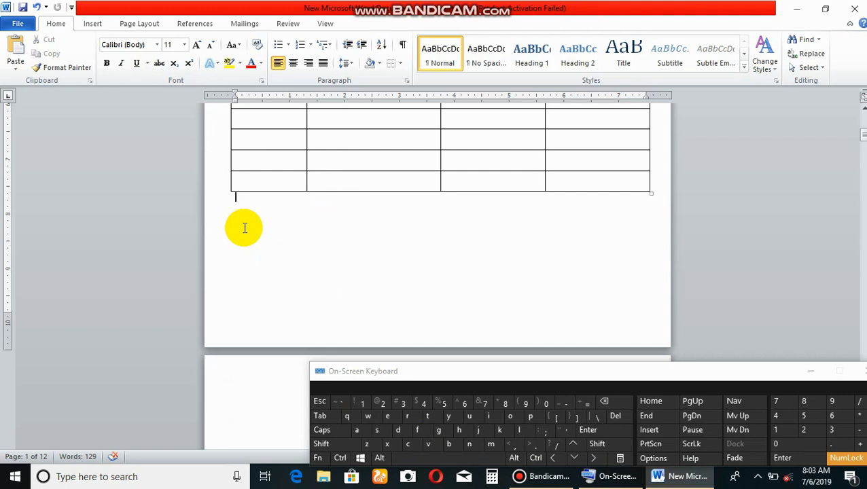
Insert a blank line below the table, removing the stray 9 entered there.
click(526, 404)
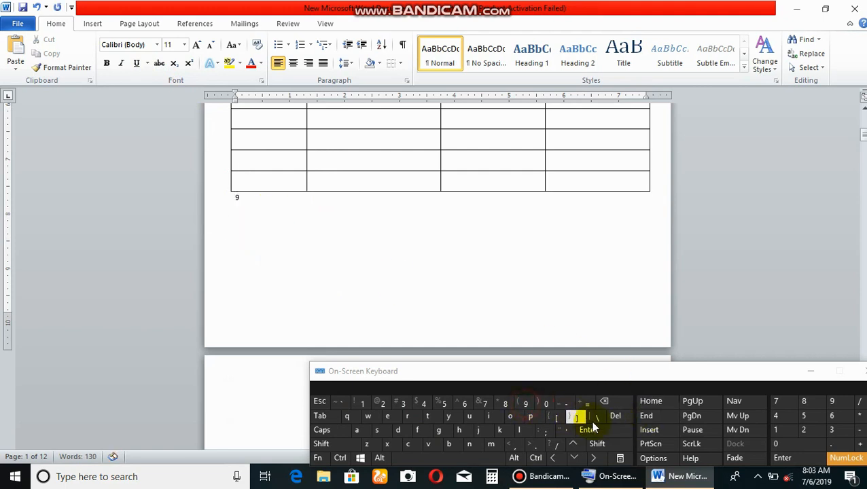
click(598, 432)
click(322, 212)
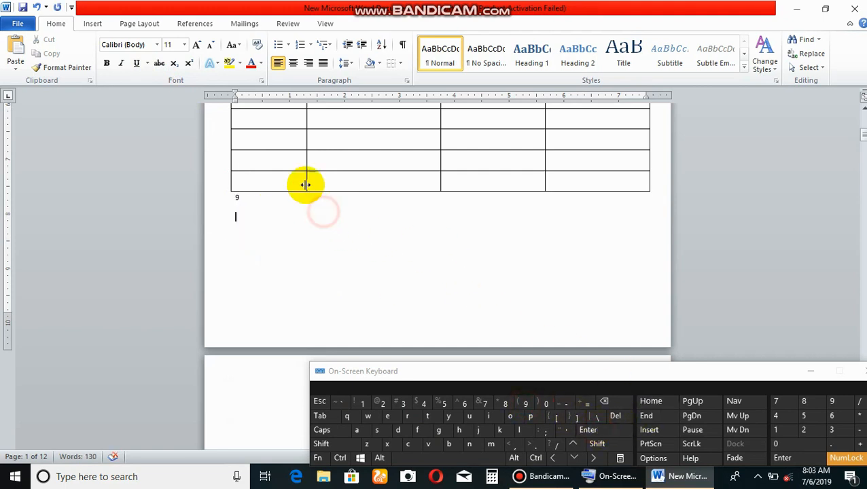
click(291, 193)
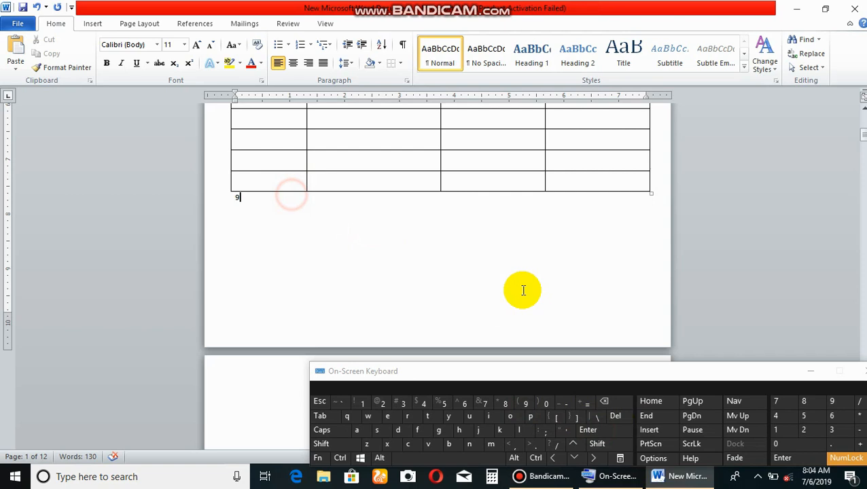
click(604, 401)
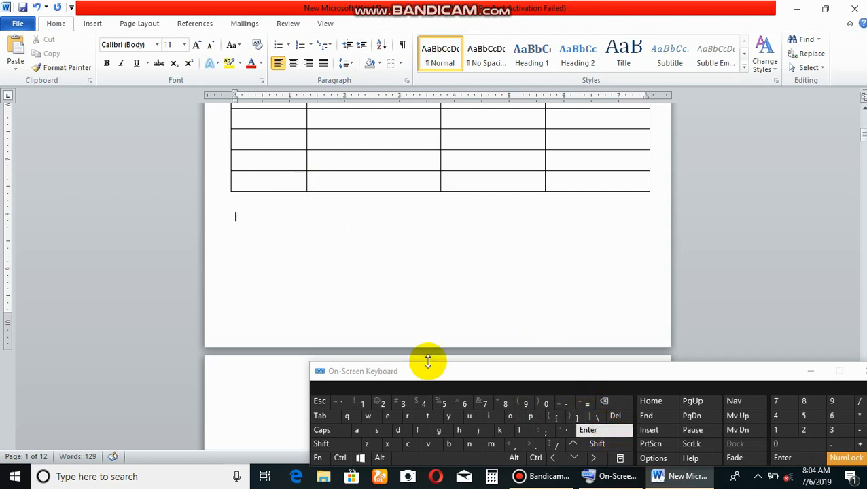
Add a "Name :" label followed by an underscore fill-in line beneath the table.
click(321, 444)
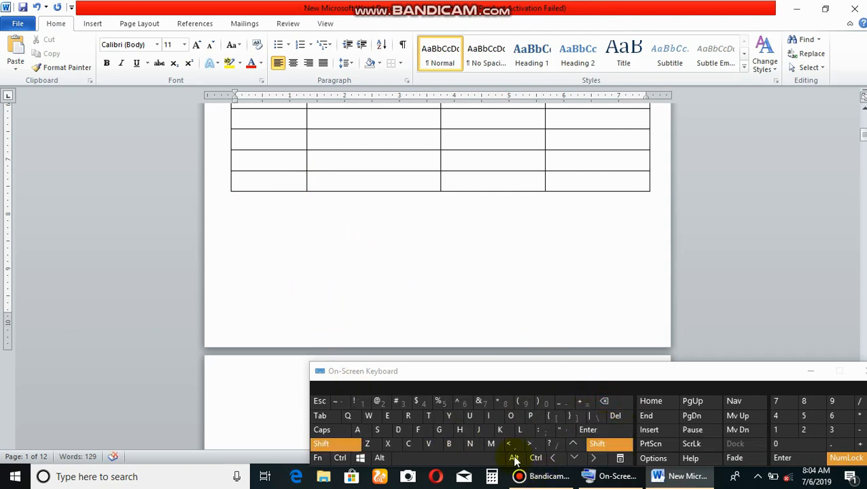
click(470, 444)
click(357, 430)
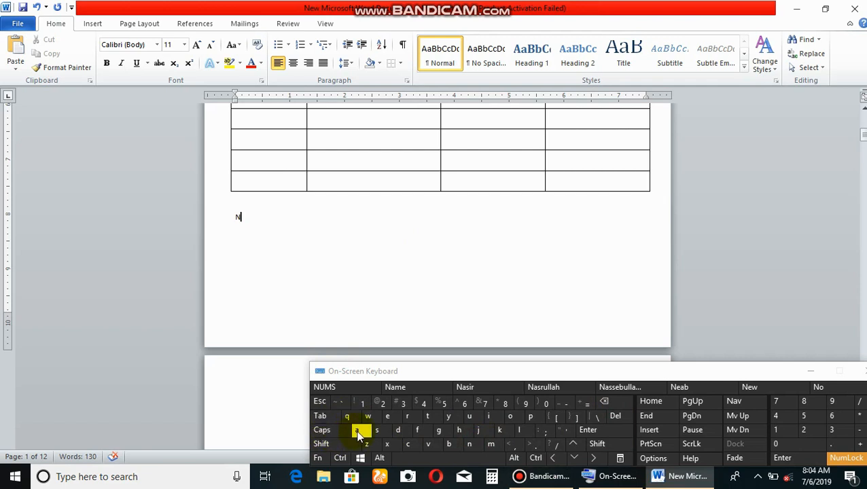
click(491, 444)
click(408, 417)
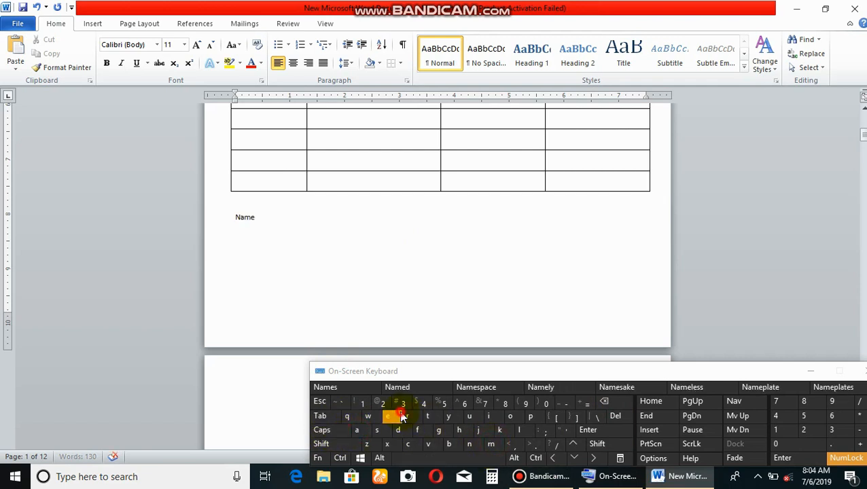
click(443, 458)
click(597, 444)
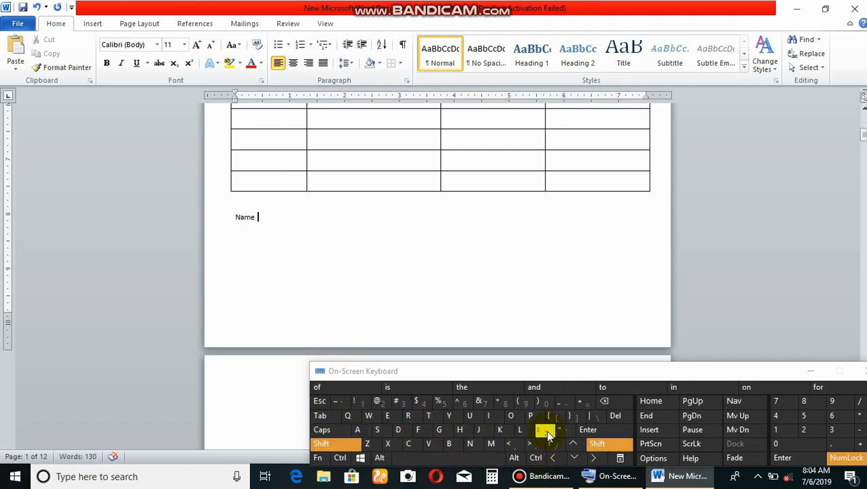
click(546, 430)
click(597, 444)
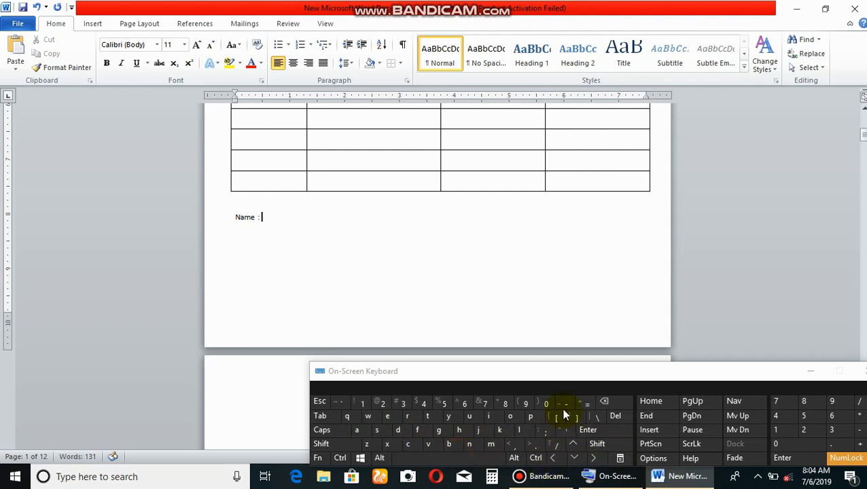
click(563, 404)
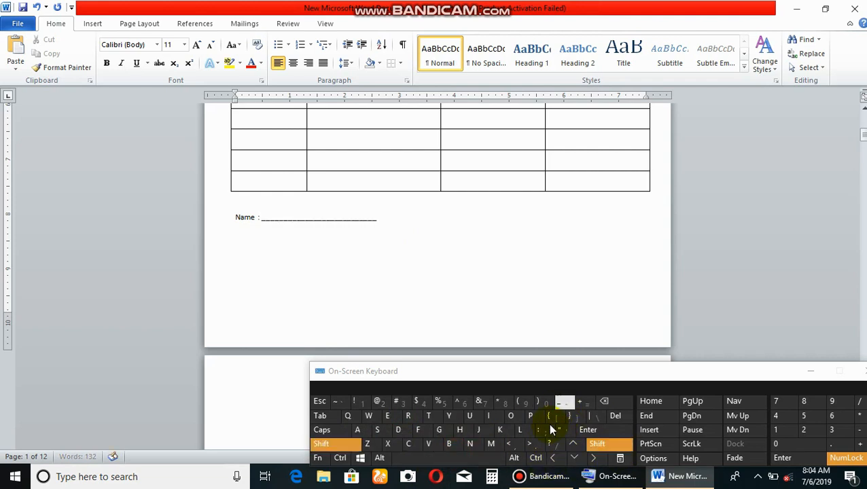
Add "Mobile No :" with an underscore fill-in line beside the Name field, and an "Address" fill-in line below.
click(487, 460)
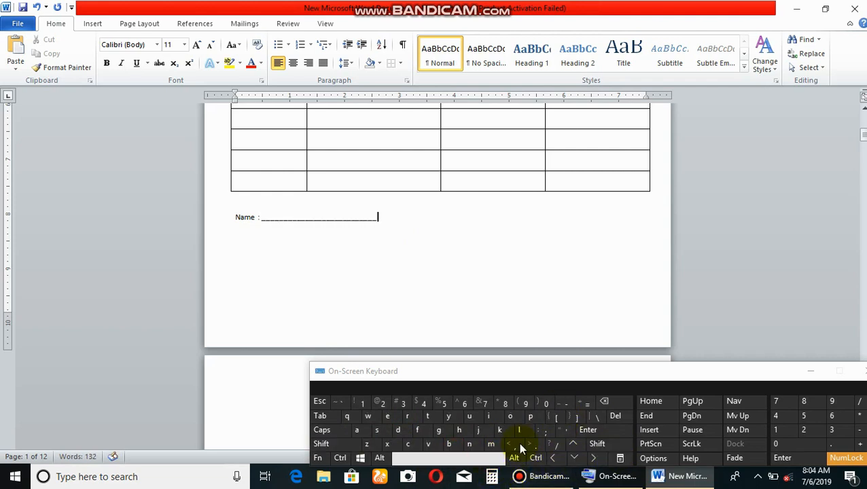
click(809, 373)
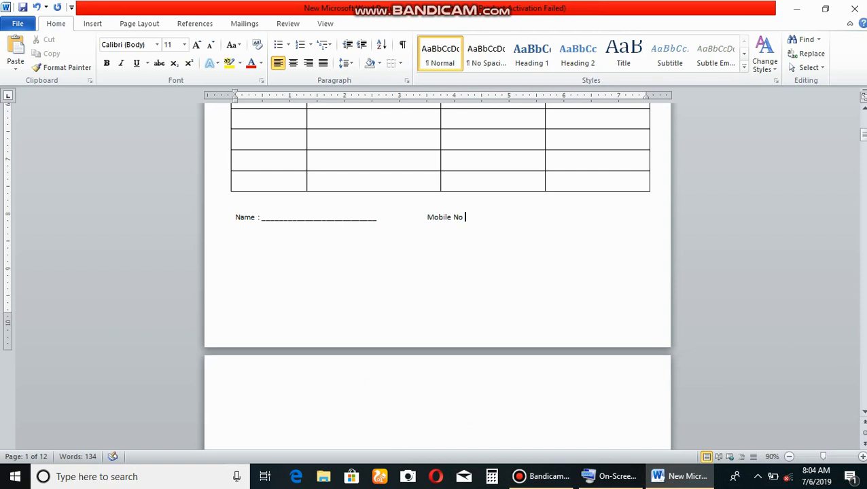
text(_________________________)
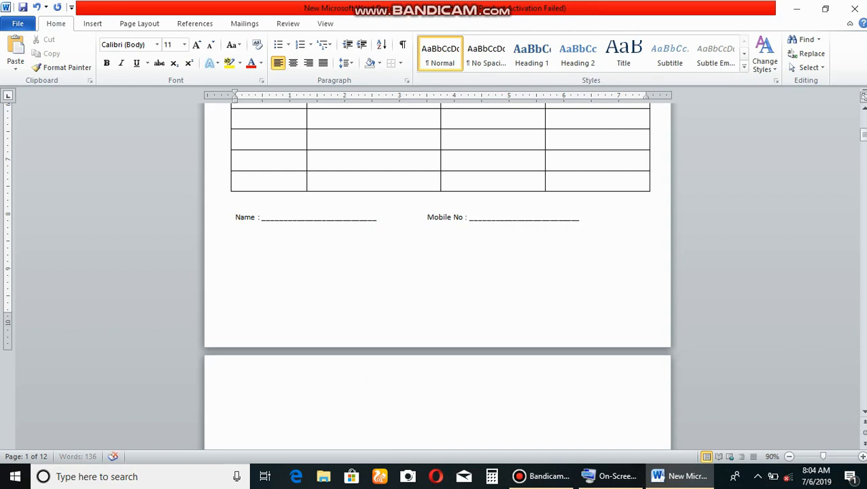
key(Return)
text(Addr)
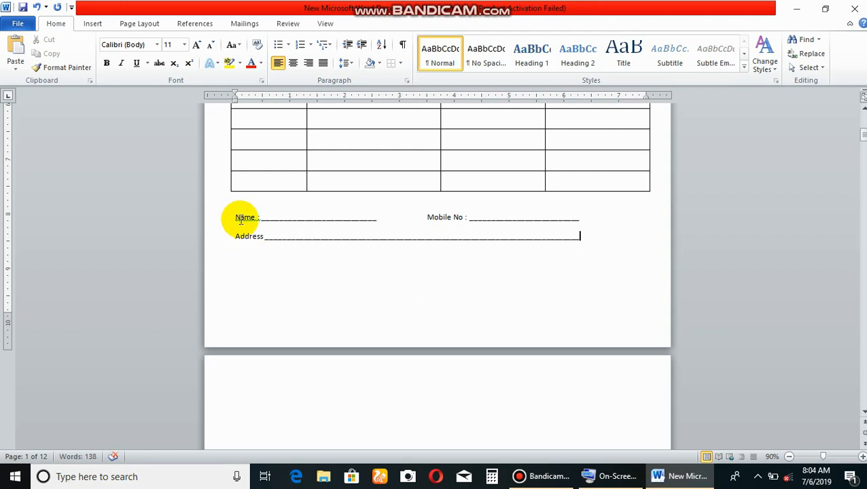
Set the font size of the Name, Mobile No and Address lines to 16.
drag(228, 218, 546, 239)
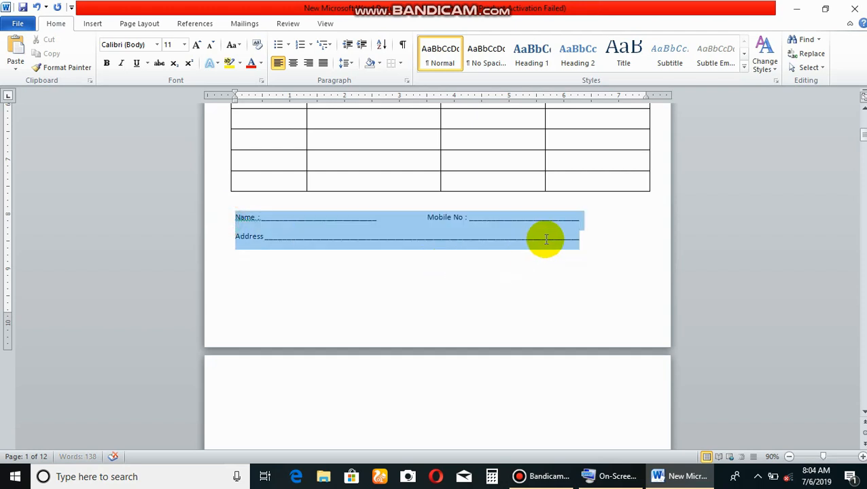
click(184, 44)
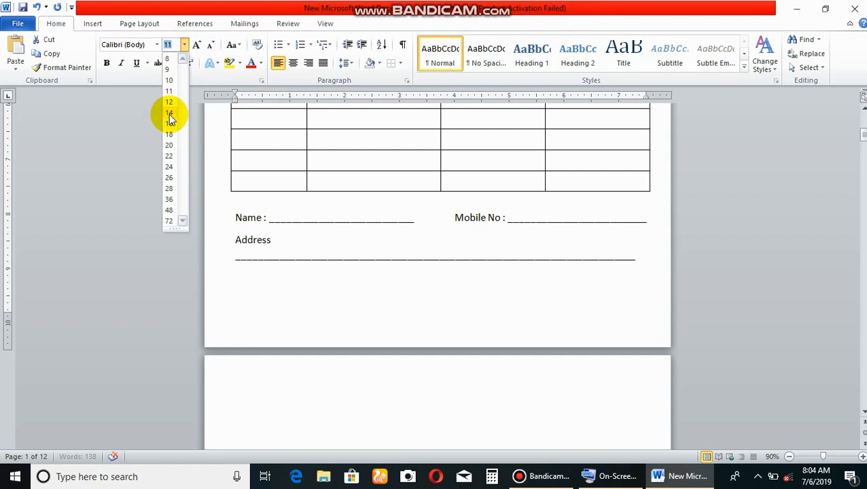
click(170, 125)
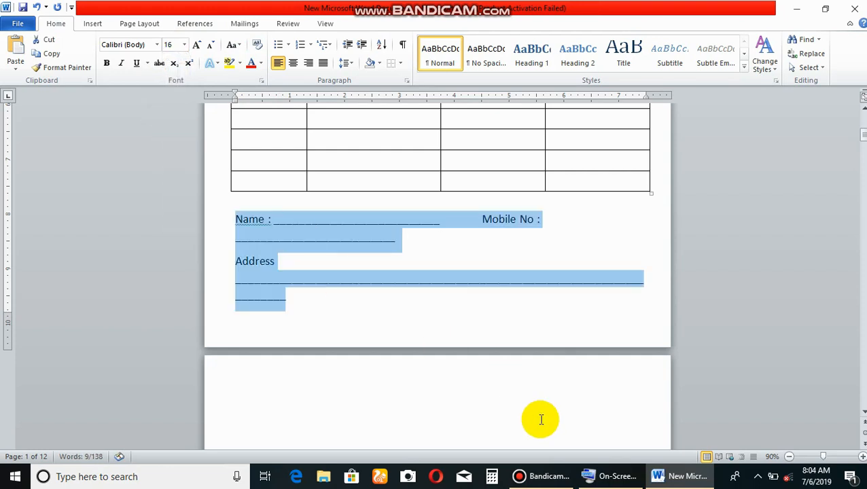
Shorten the Mobile No underscores until they fit on the same line as Name, and trim the Name underscores slightly.
click(591, 476)
click(329, 235)
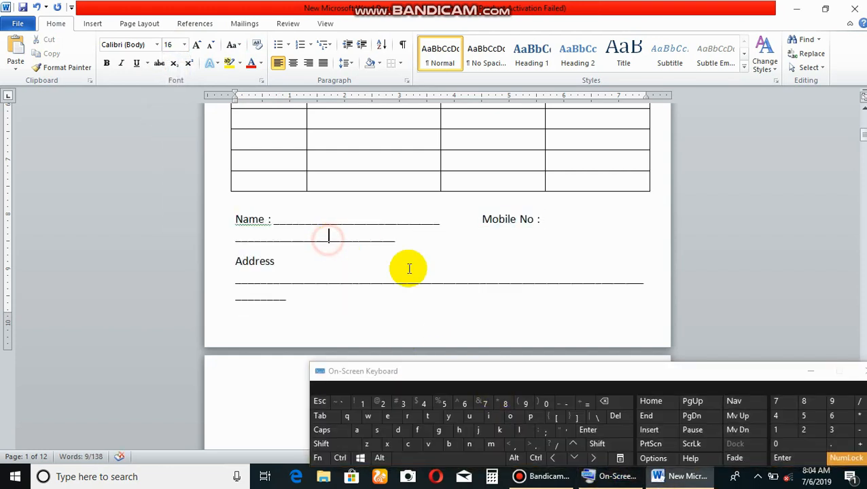
click(619, 407)
click(619, 407)
click(619, 406)
click(619, 407)
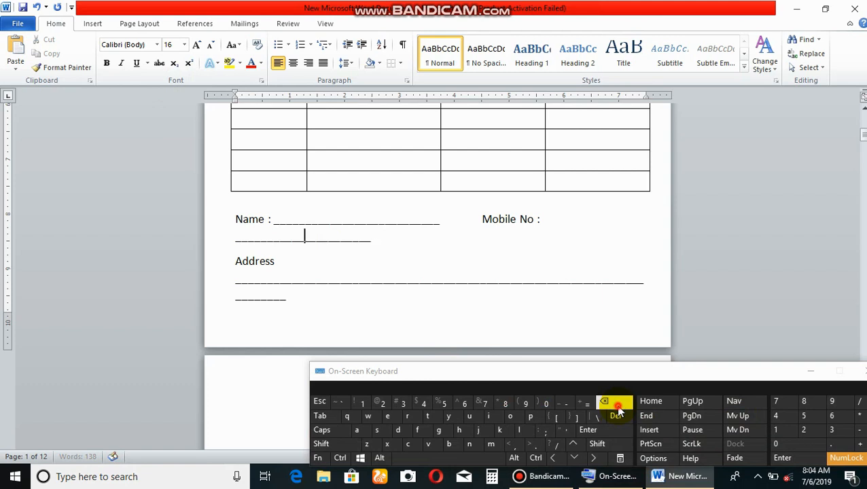
click(618, 407)
click(619, 407)
click(618, 407)
click(618, 407)
click(619, 406)
click(619, 407)
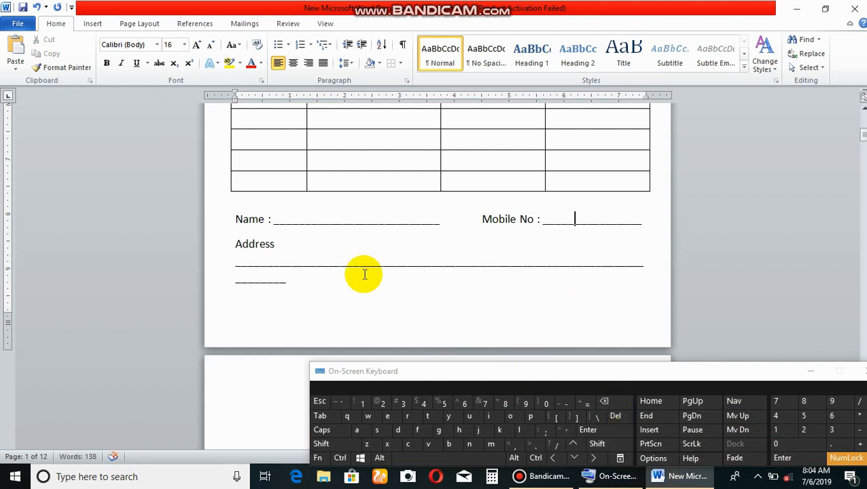
click(365, 223)
click(605, 402)
click(604, 402)
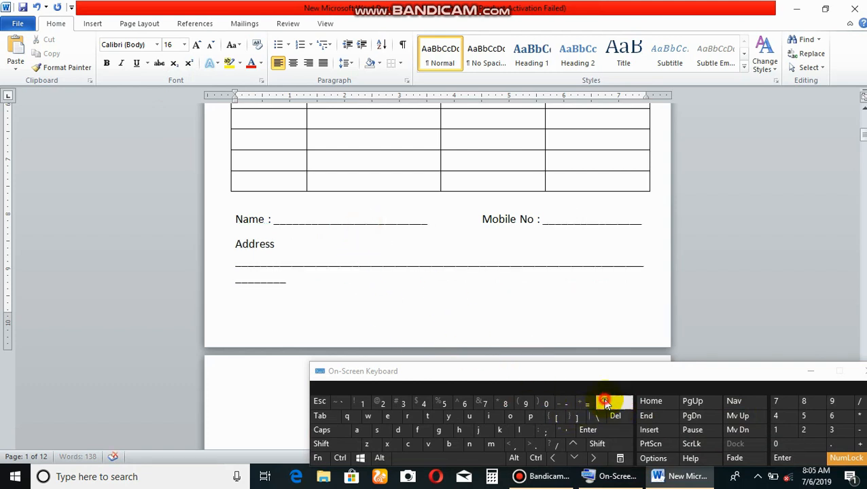
Shorten the Address underscores until they fit on a single line beside the label.
click(285, 284)
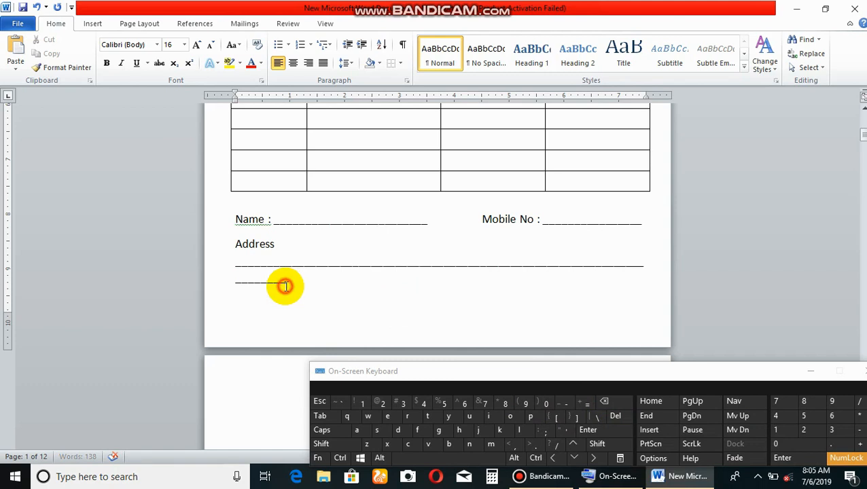
click(619, 407)
click(618, 406)
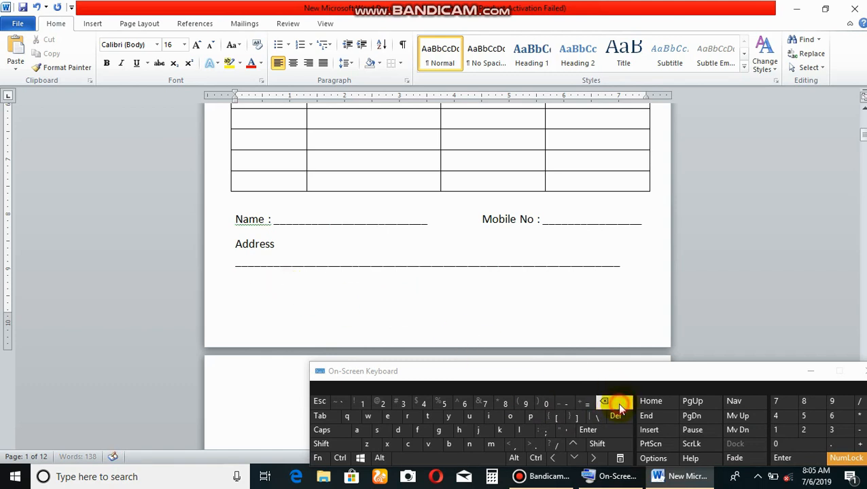
click(619, 405)
click(619, 406)
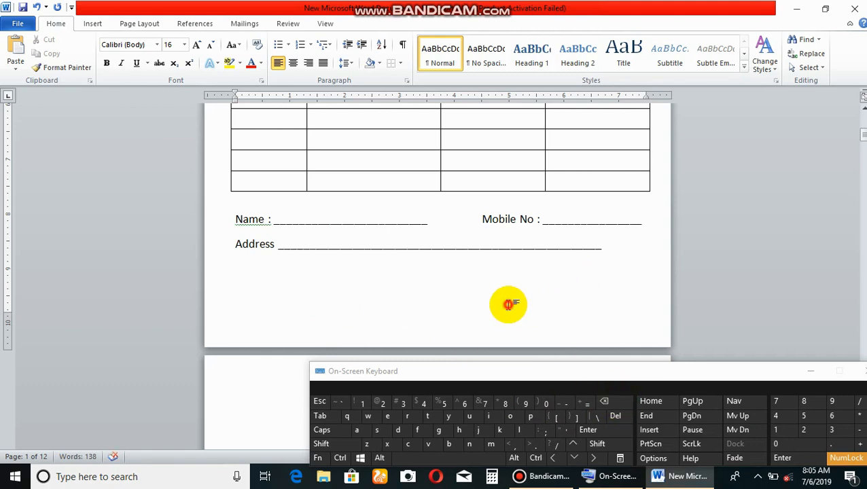
scroll(397, 265, up, 8)
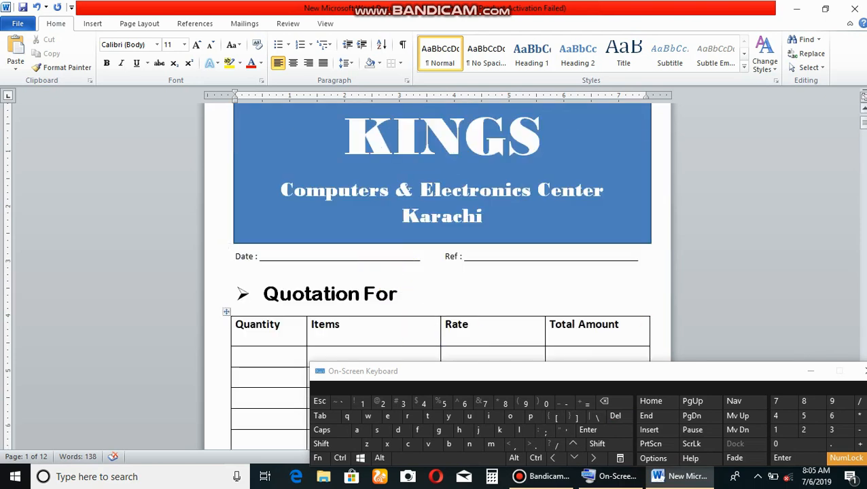
click(811, 372)
Review the quotation page from the KINGS banner through the items table to the Name, Mobile No and Address lines.
click(478, 233)
scroll(471, 223, up, 1)
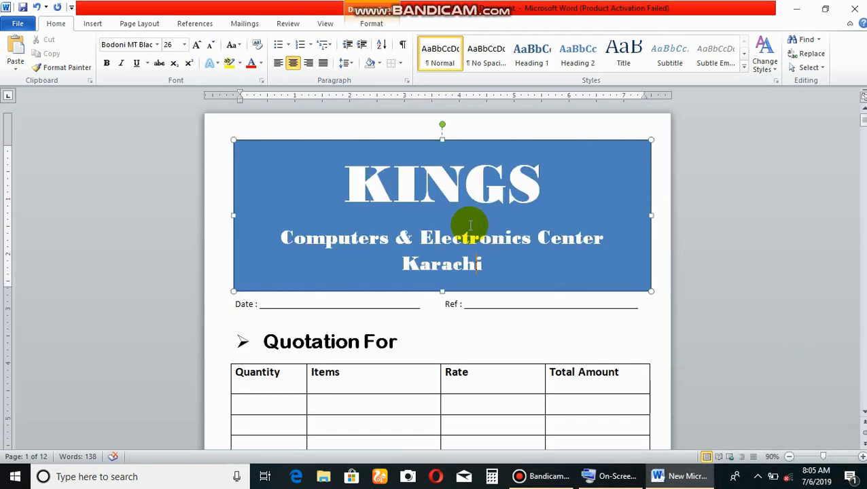
scroll(466, 226, down, 4)
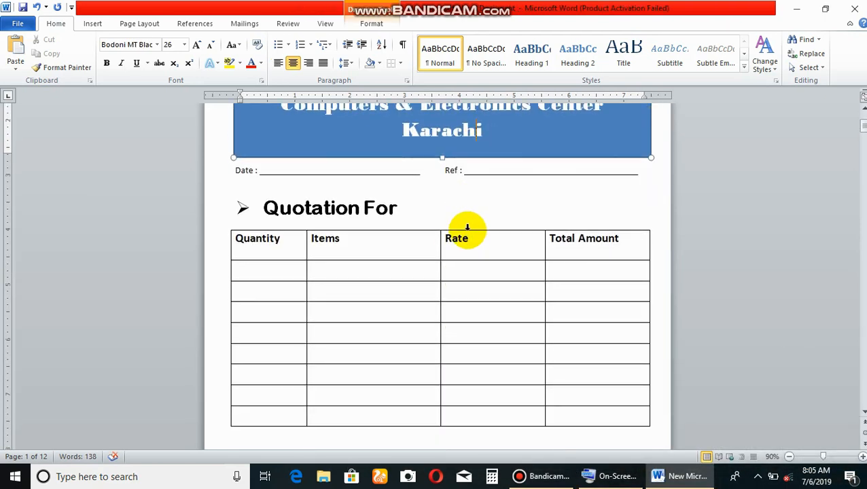
scroll(468, 227, down, 3)
scroll(450, 237, up, 2)
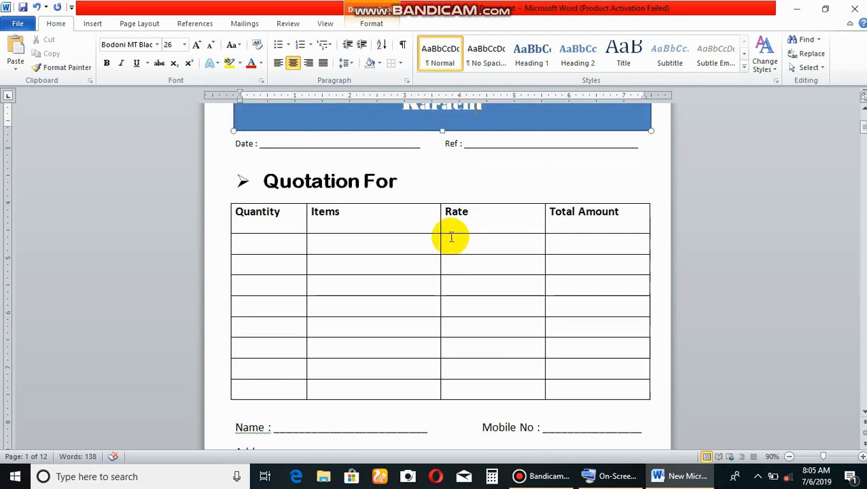
scroll(451, 237, down, 3)
click(397, 280)
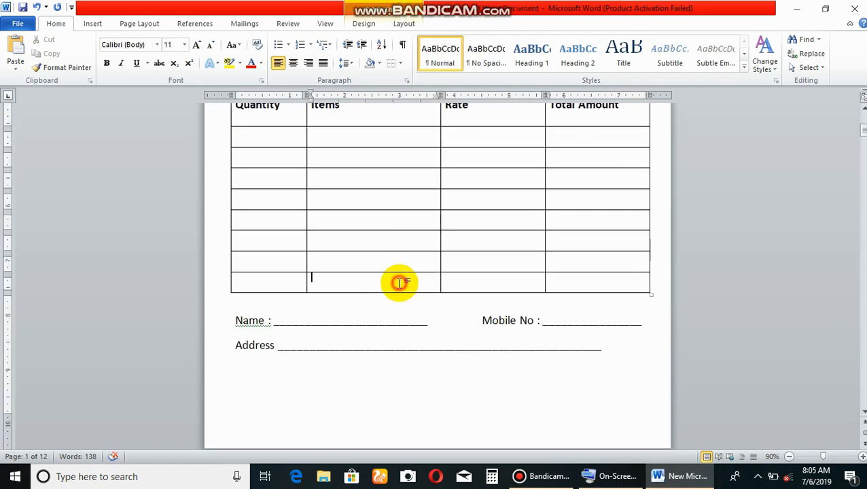
scroll(421, 337, down, 4)
scroll(419, 333, up, 10)
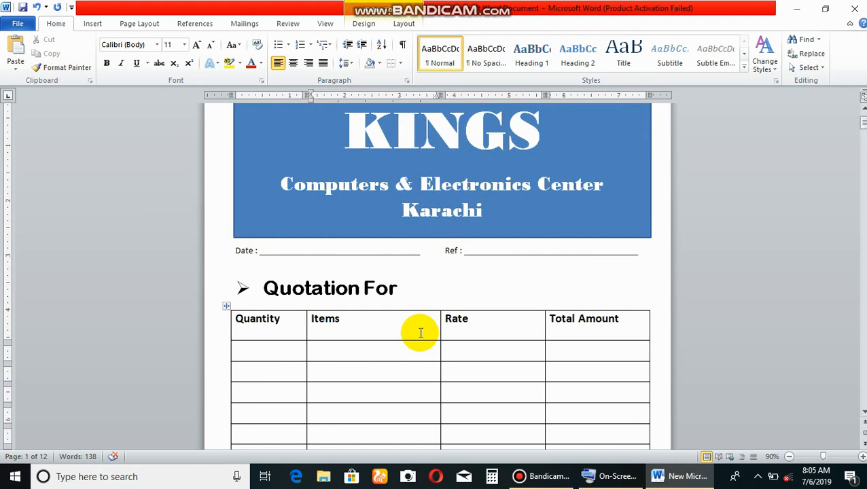
click(361, 285)
Open the document's file-level commands.
click(18, 23)
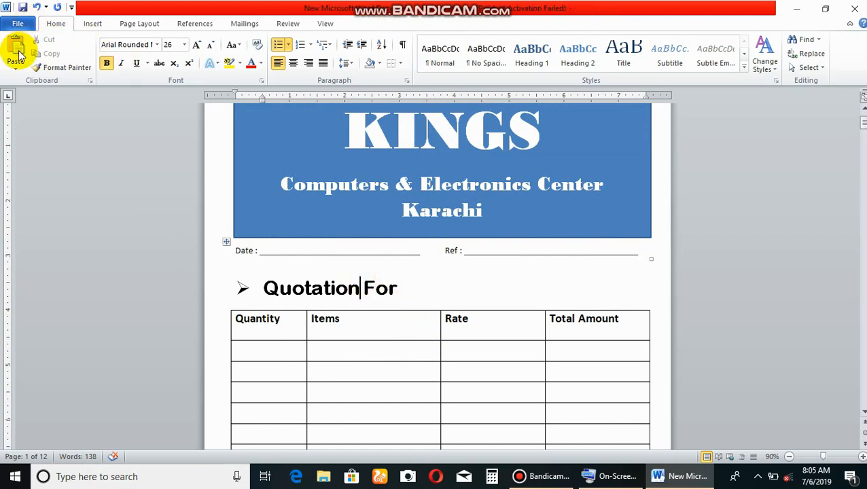